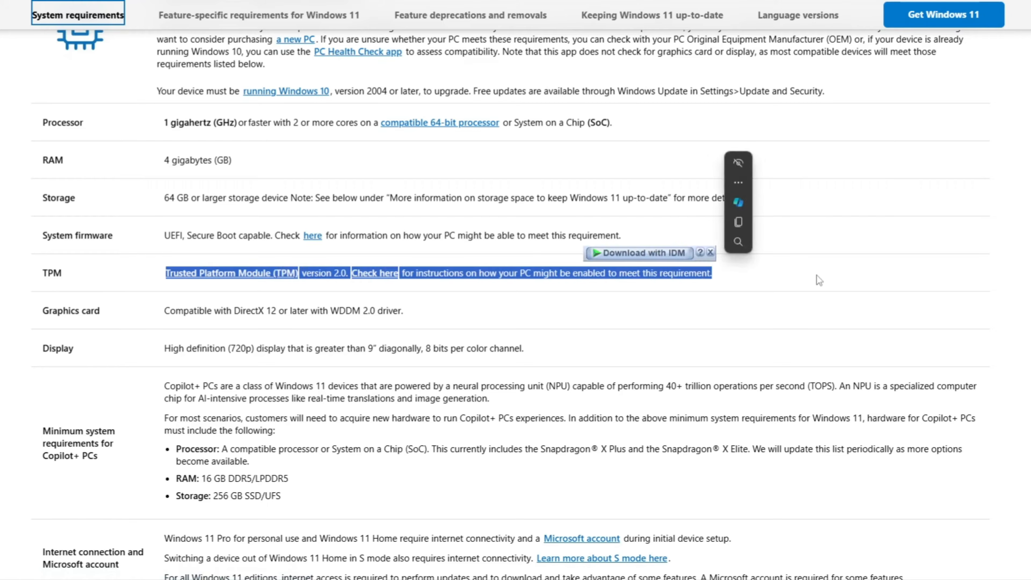
Review the Windows 11 system requirements for processor, RAM, storage, firmware and TPM, along with the feature-specific requirements and deprecations.
left_click(814, 276)
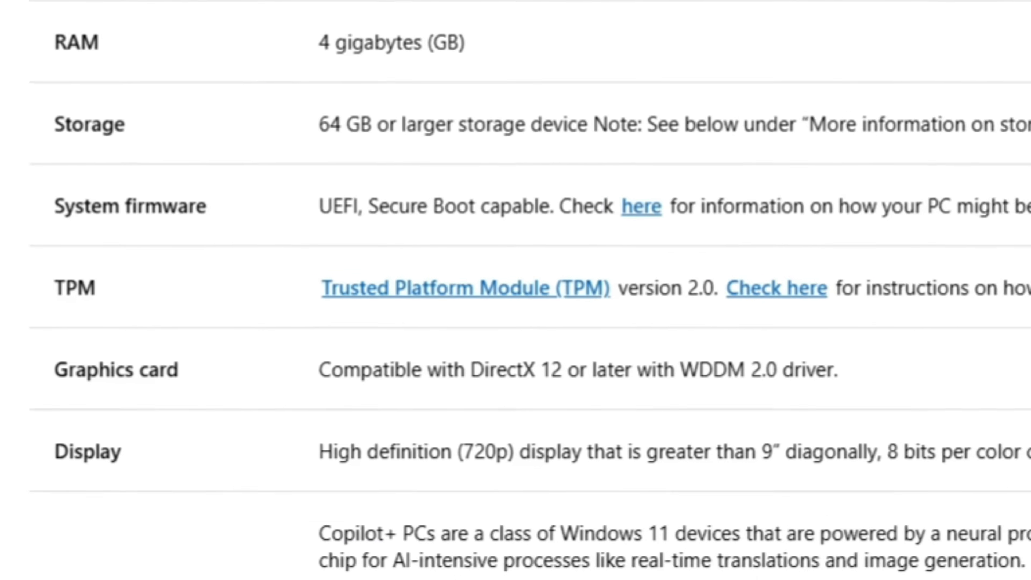
left_click_drag(95, 1, 59, 1)
left_click_drag(567, 2, 353, 0)
left_click_drag(222, 280, 11, 280)
left_click(11, 279)
left_click_drag(243, 160, 40, 167)
left_click(120, 168)
left_click(19, 195)
scroll(120, 305, "down", 3)
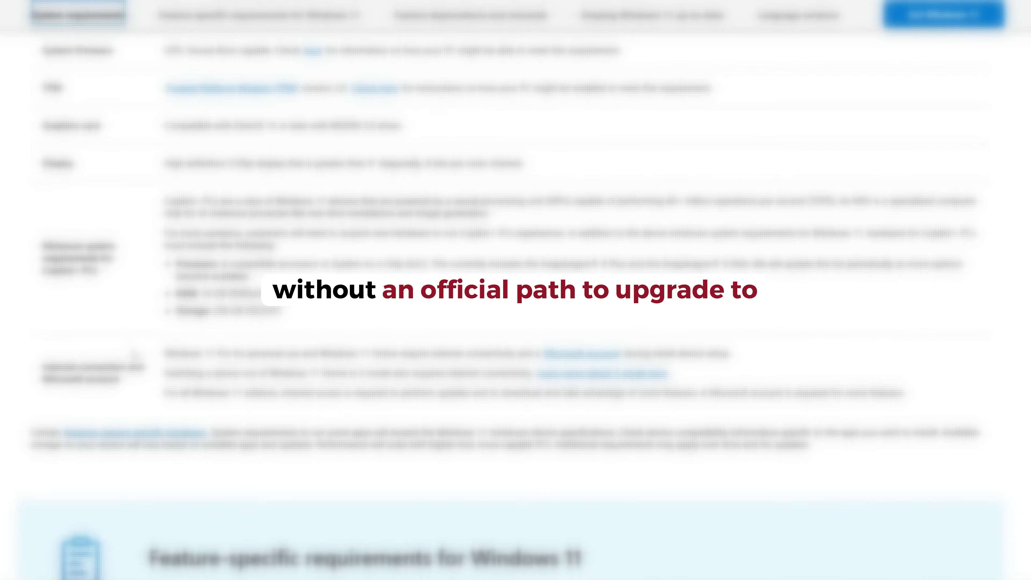
scroll(130, 355, "down", 10)
scroll(119, 360, "down", 15)
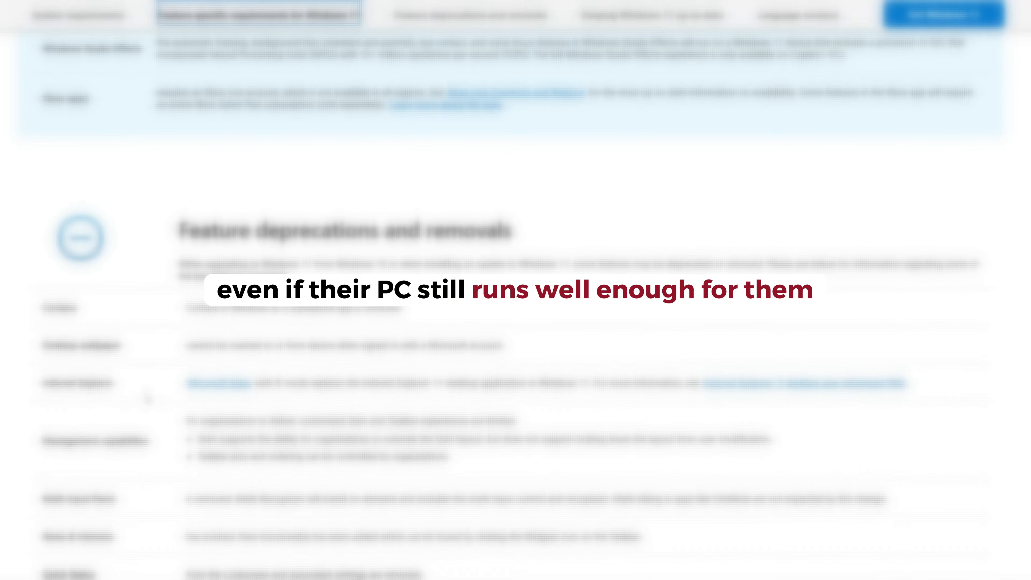
scroll(147, 394, "up", 20)
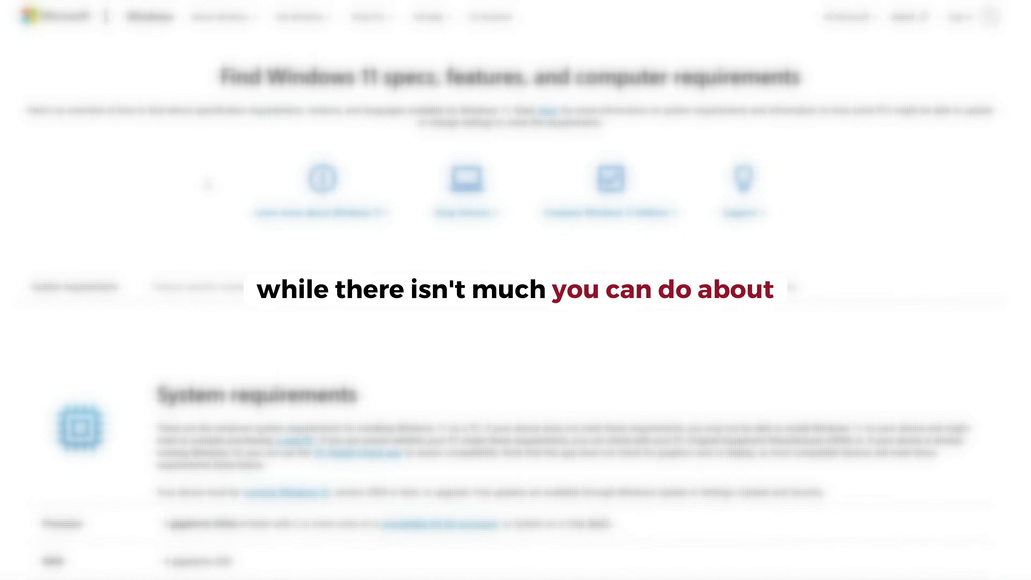
scroll(151, 272, "down", 3)
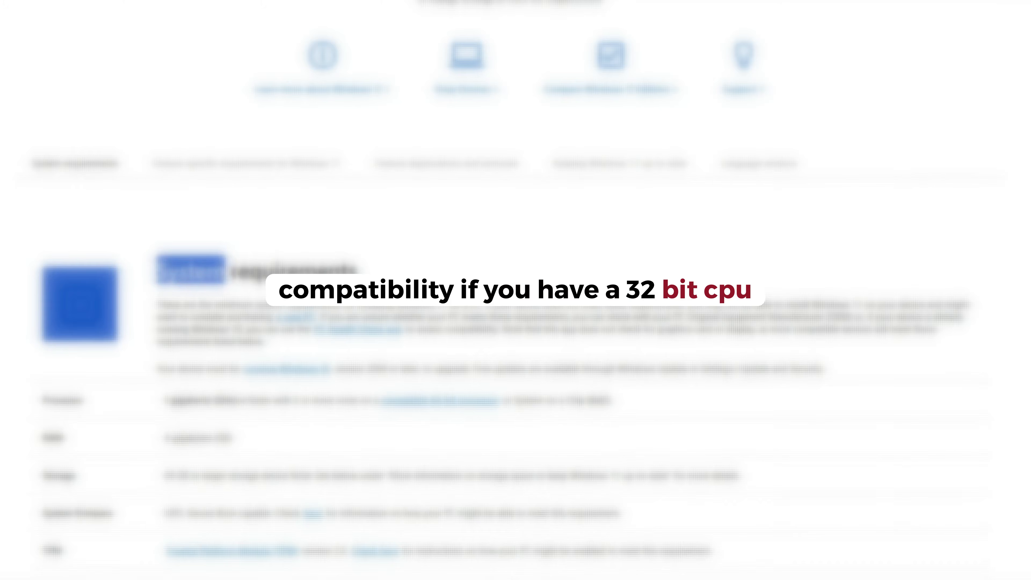
scroll(516, 285, "down", 3)
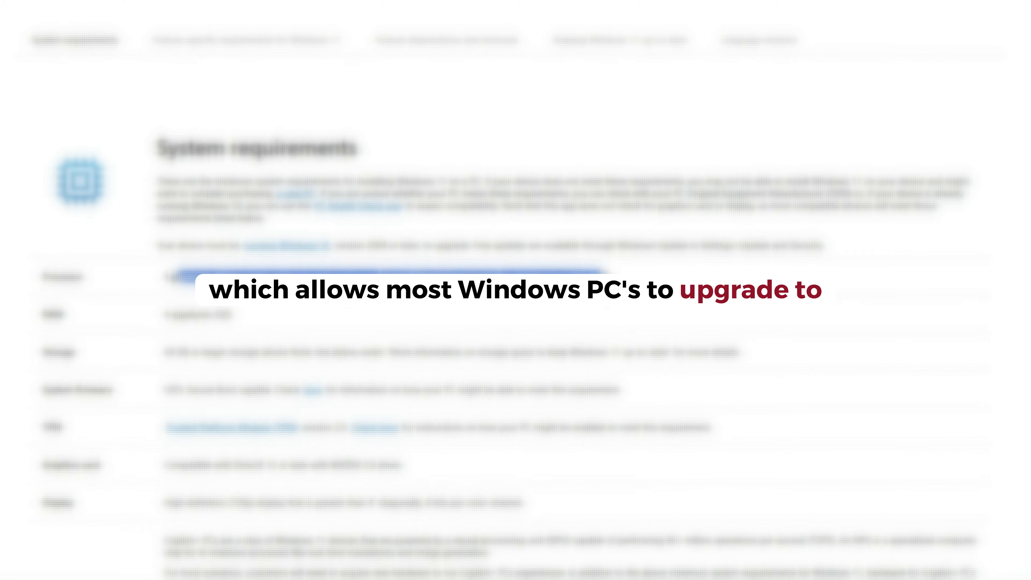
scroll(516, 284, "down", 4)
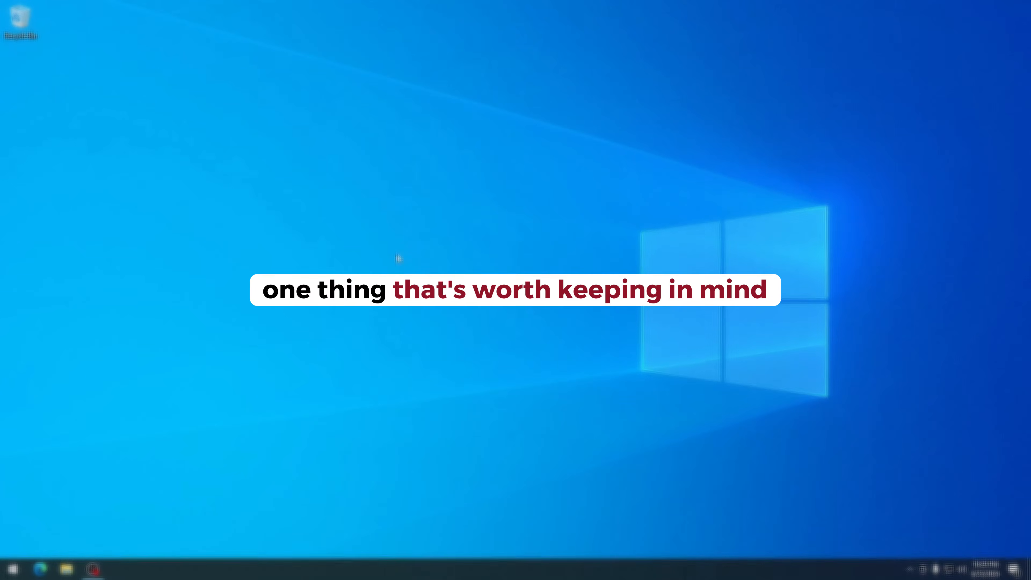
right_click(383, 213)
left_click(259, 450)
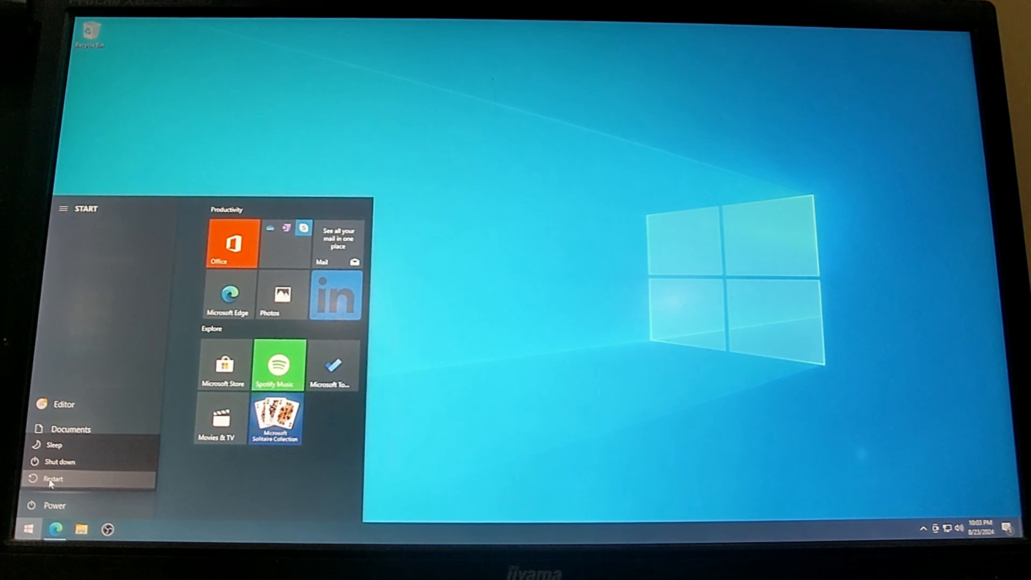
Restart the PC and enter BIOS Setup through the one-time boot menu.
left_click(57, 482)
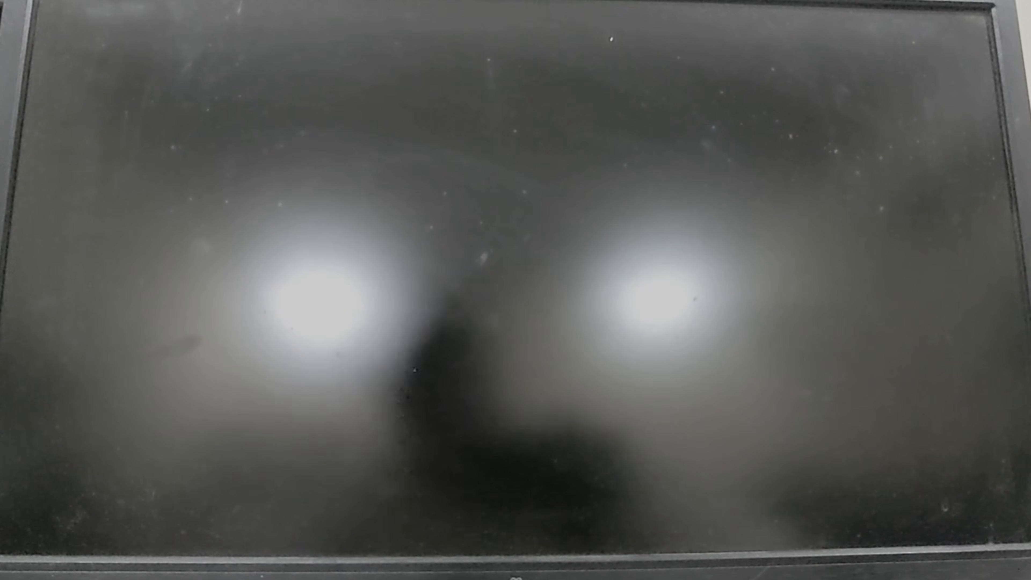
key("F12")
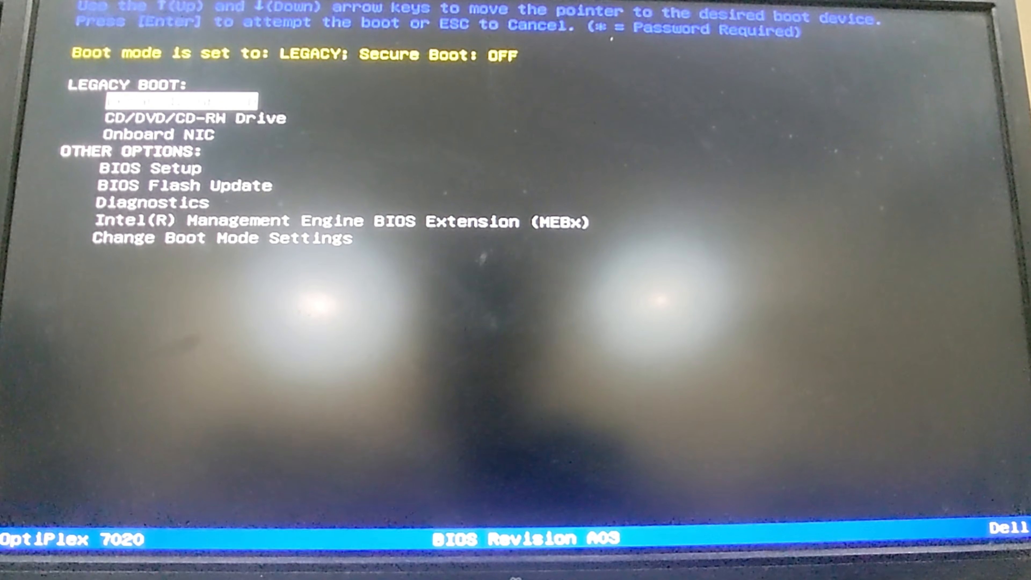
key("Down")
key("Down")
key("Down")
key("Down")
key("Up")
key("Return")
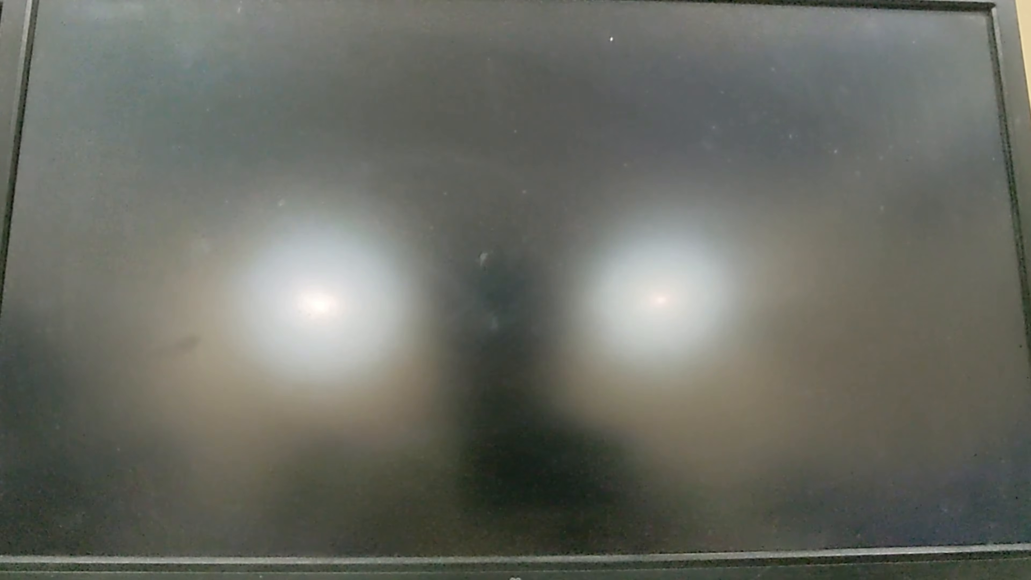
Set the boot list option to UEFI in the boot sequence settings and enable Secure Boot.
key("Down")
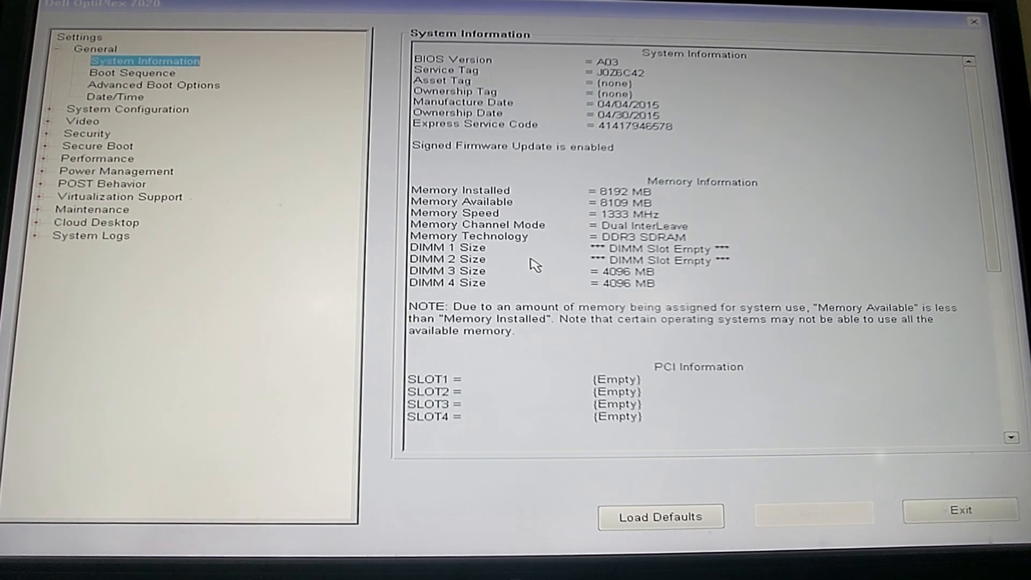
key("Down")
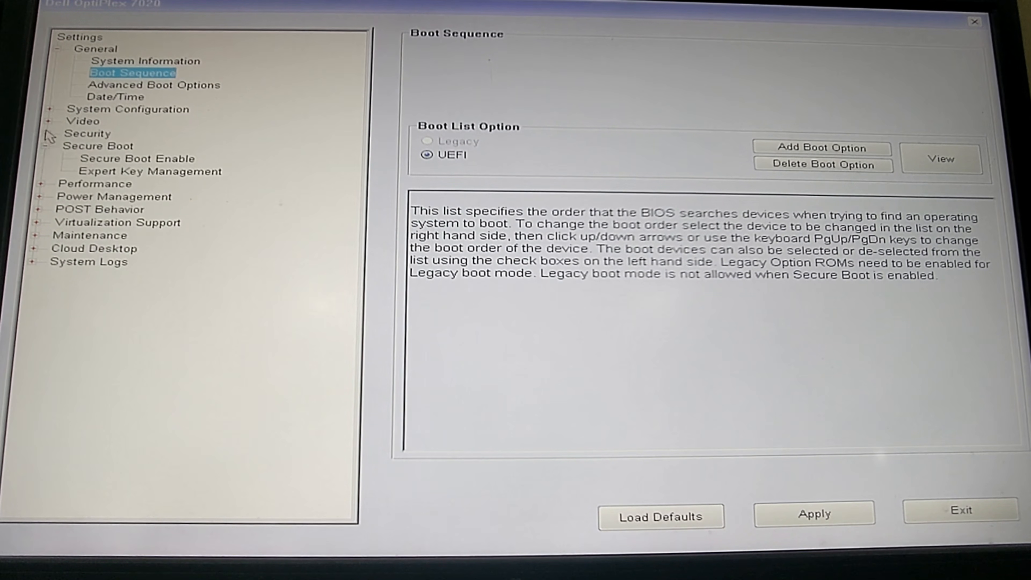
left_click(138, 158)
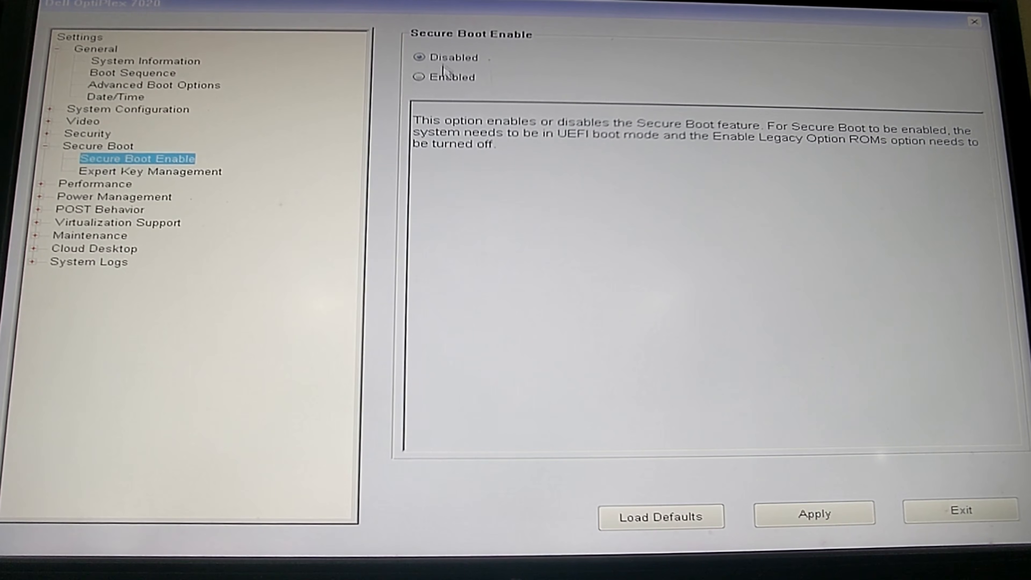
left_click(418, 76)
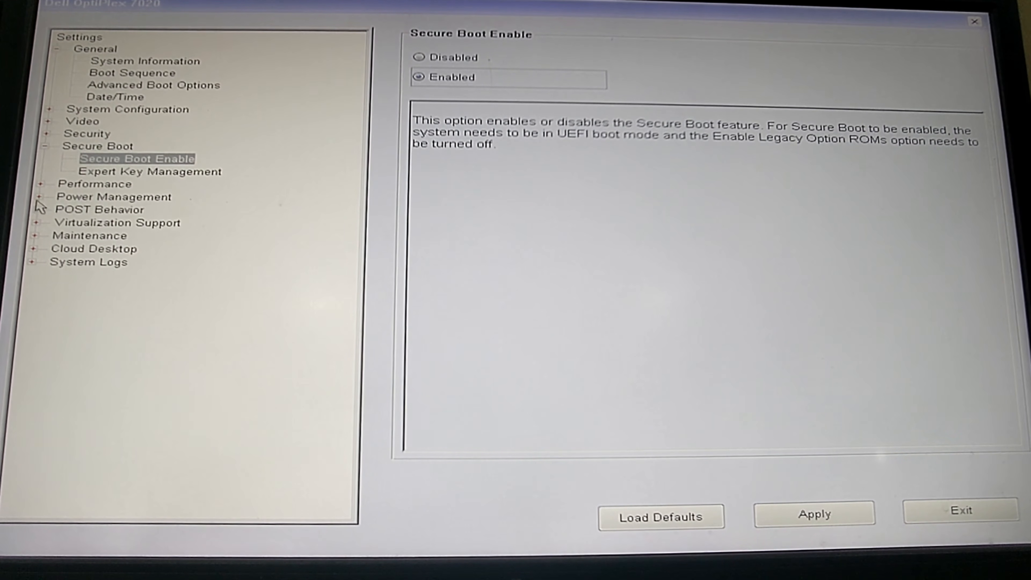
Enable TPM Security in the BIOS security settings and apply the changes.
left_click(47, 133)
left_click(107, 236)
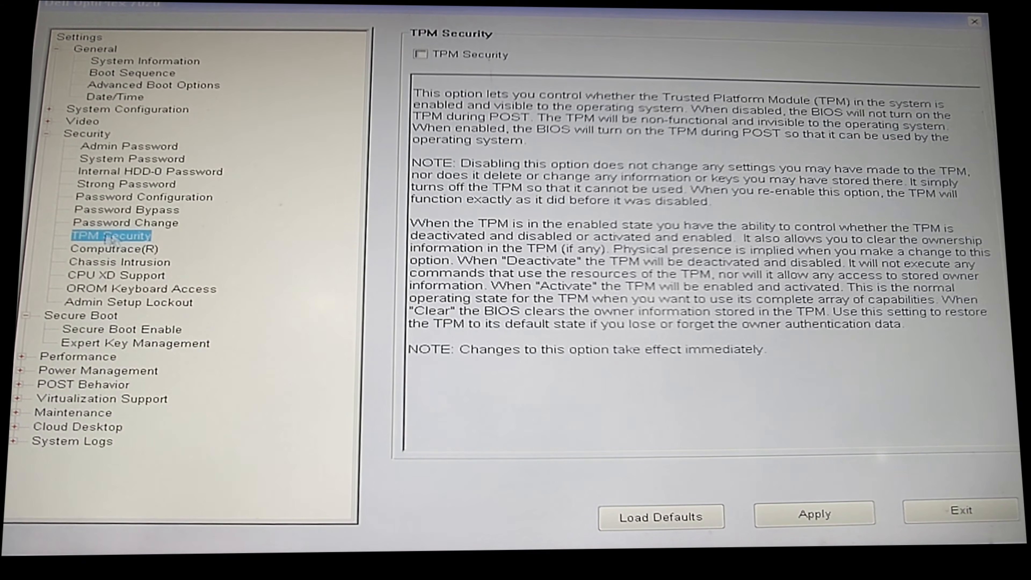
left_click(419, 54)
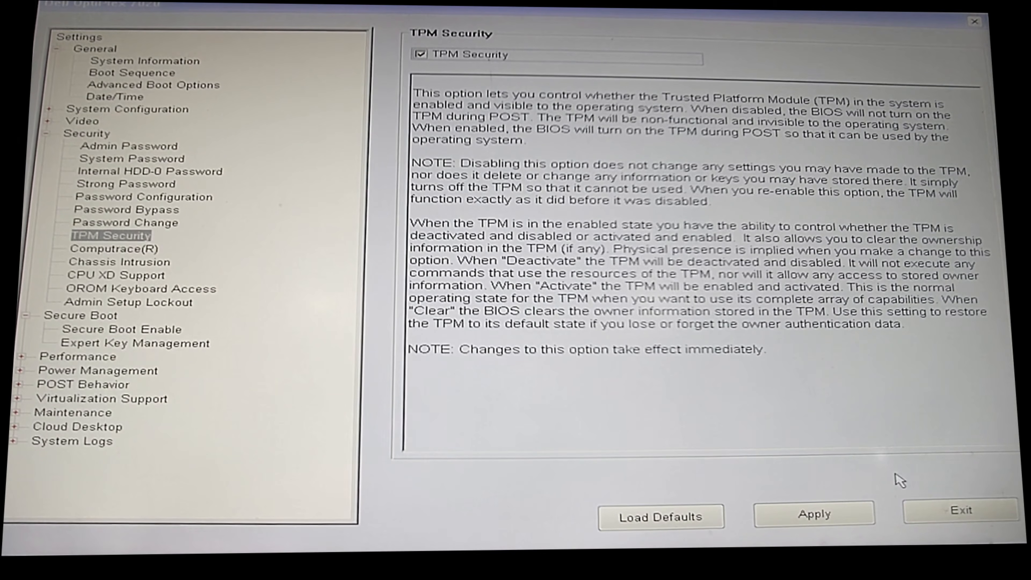
left_click(810, 512)
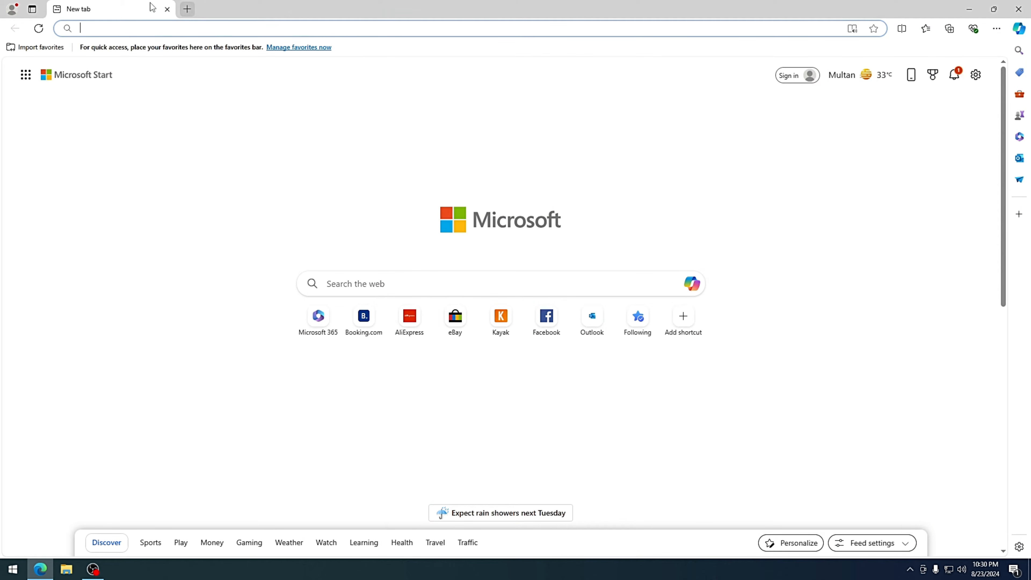
In Microsoft Edge, search the web for Rufus and open its downloads page from the results.
type("Ruf")
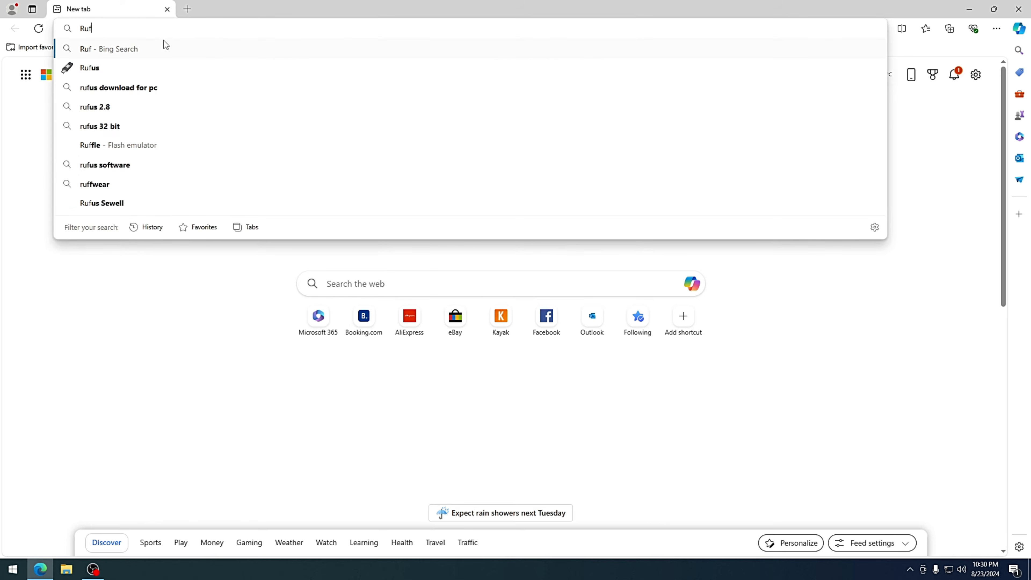
type("us")
key("Return")
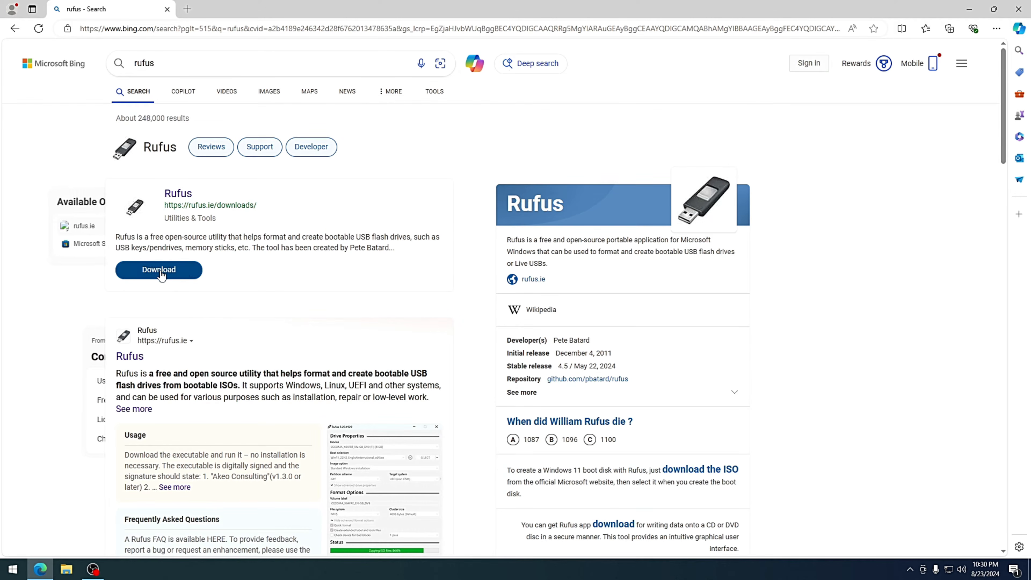
left_click(162, 270)
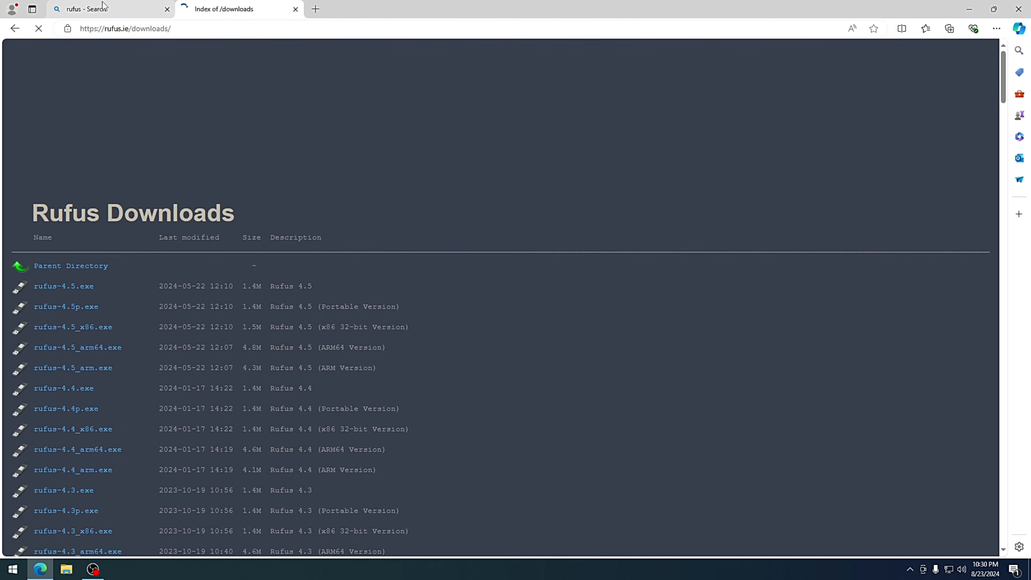
middle_click(102, 5)
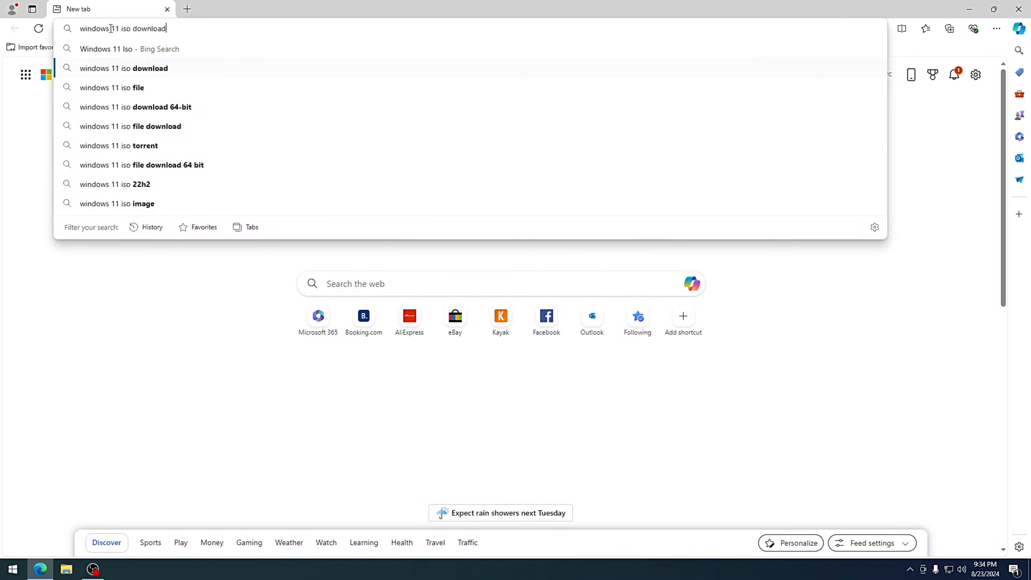
Search for "windows 11 iso download" and open Microsoft's Download Windows 11 page to reach its download options.
key("Return")
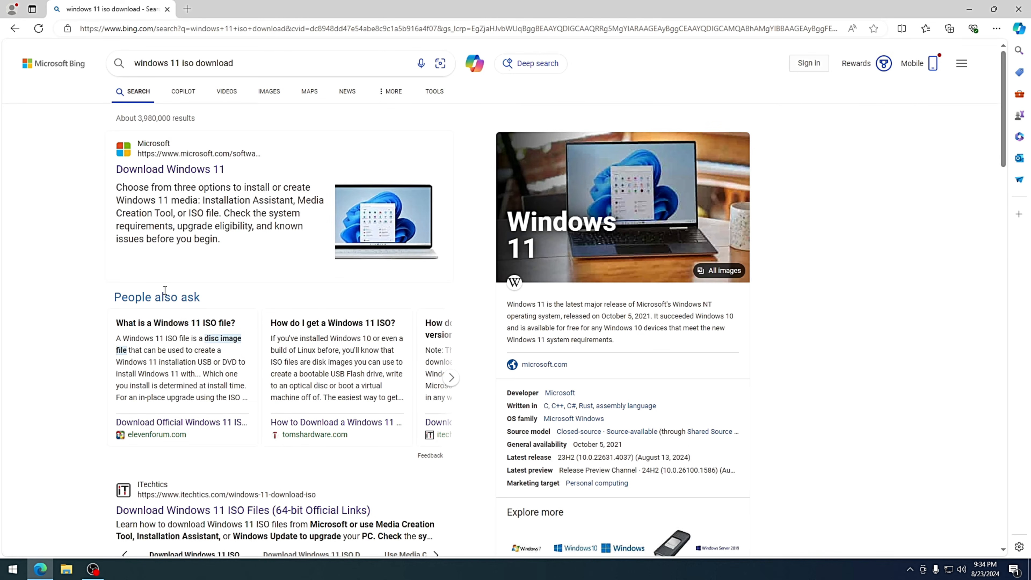
left_click(173, 169)
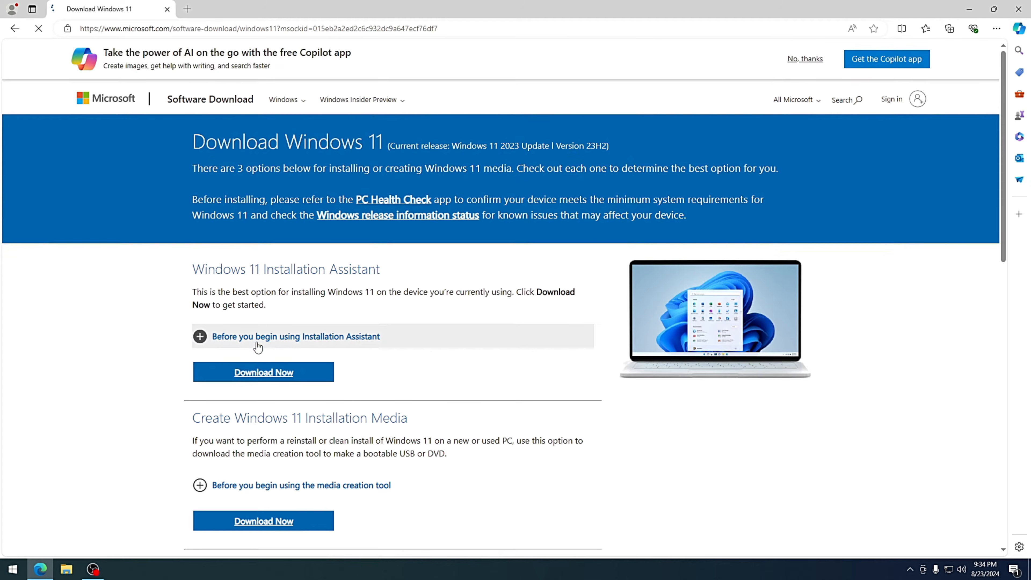
scroll(374, 394, "down", 1)
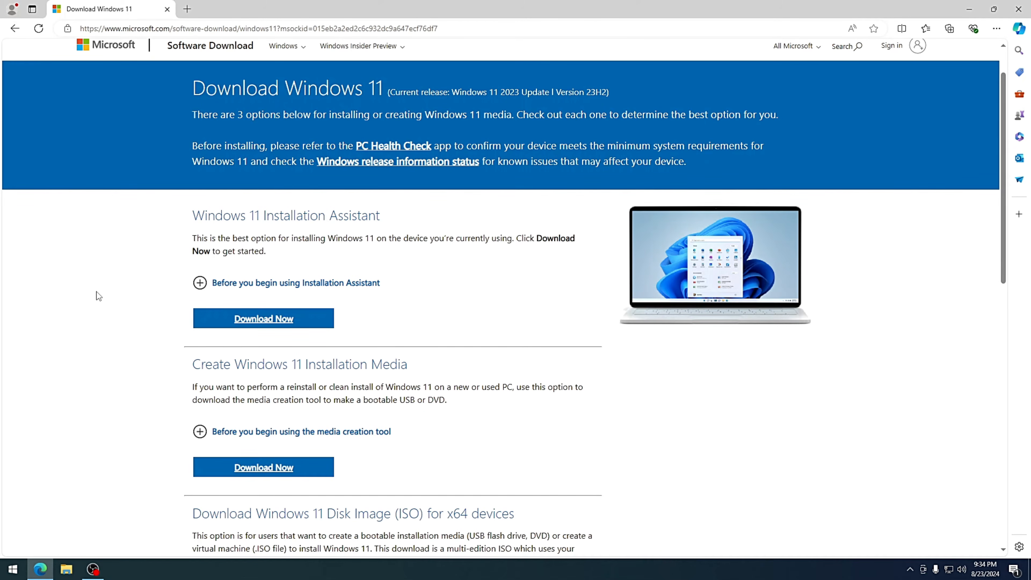
left_click(256, 320)
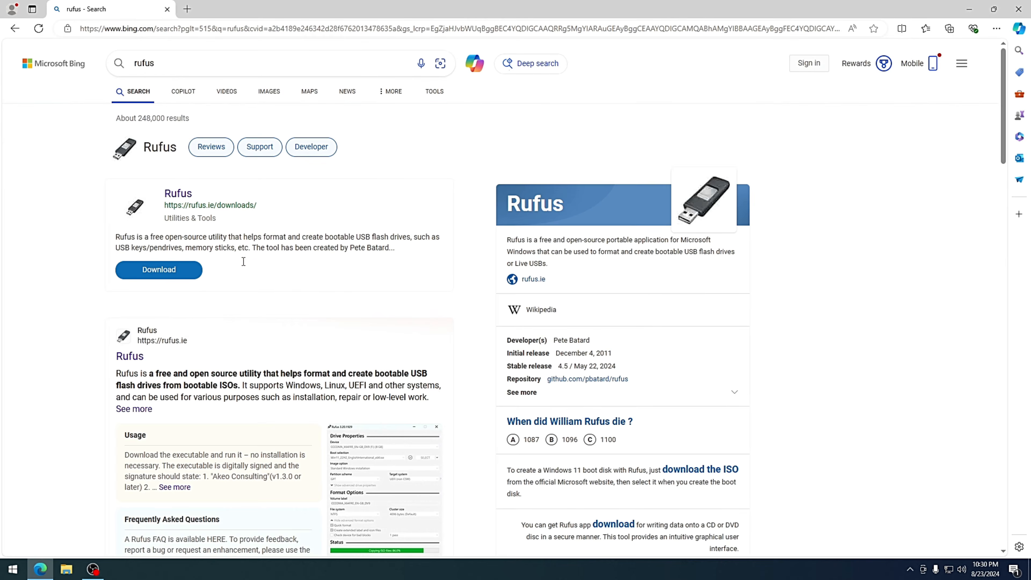
Open the rufus.ie downloads page from the Rufus search results and close the search tab.
left_click(163, 270)
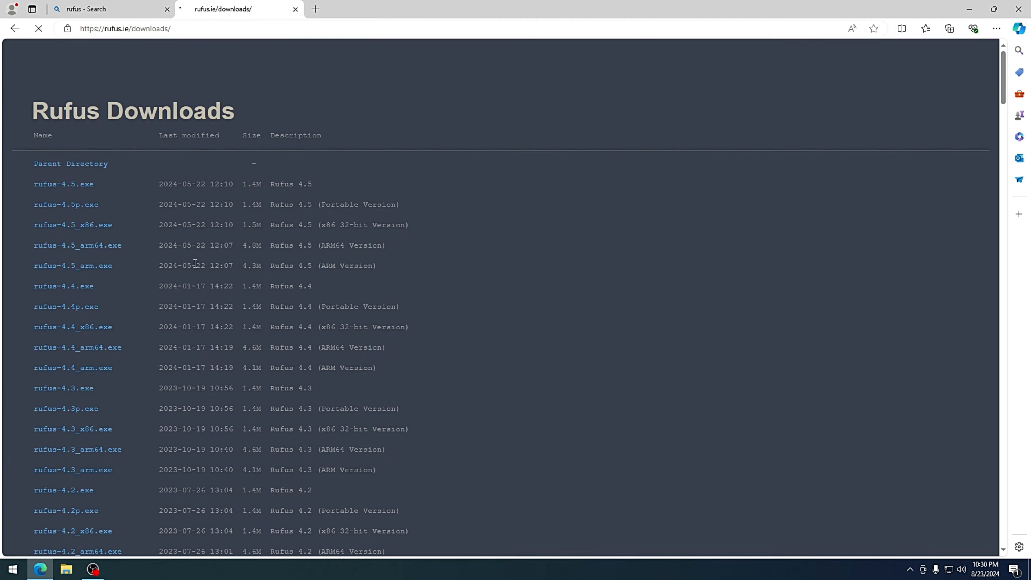
middle_click(103, 5)
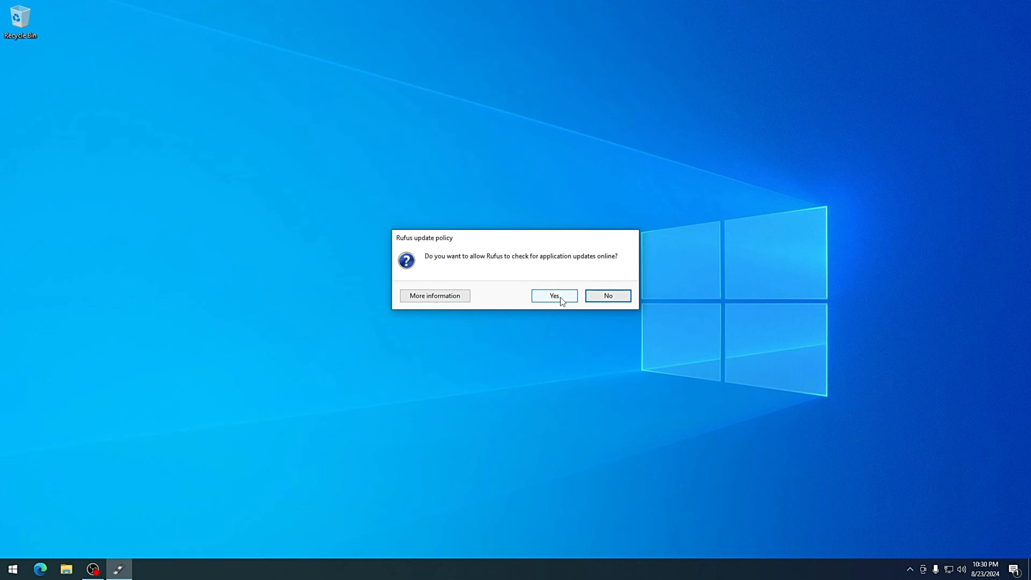
Allow Rufus to check for updates online and load Windows.iso from Projects Disk (D:) as the boot image.
left_click(561, 297)
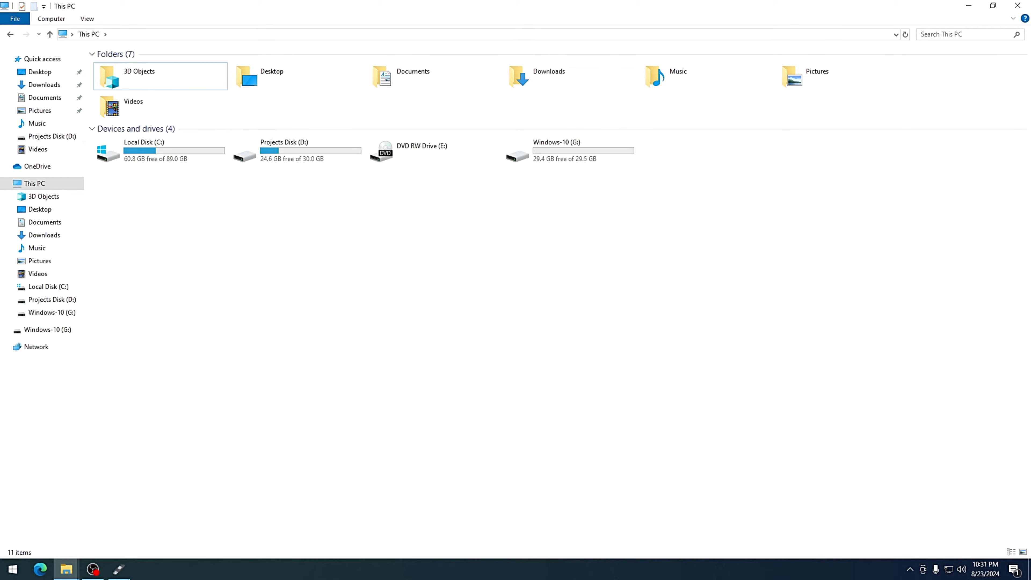
left_click(119, 569)
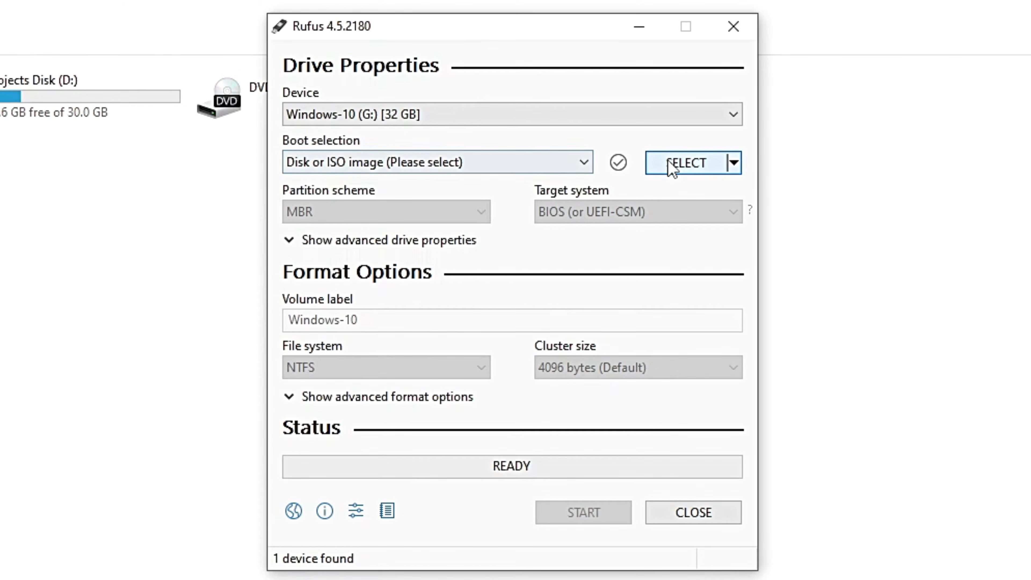
left_click(666, 161)
scroll(359, 461, "down", 3)
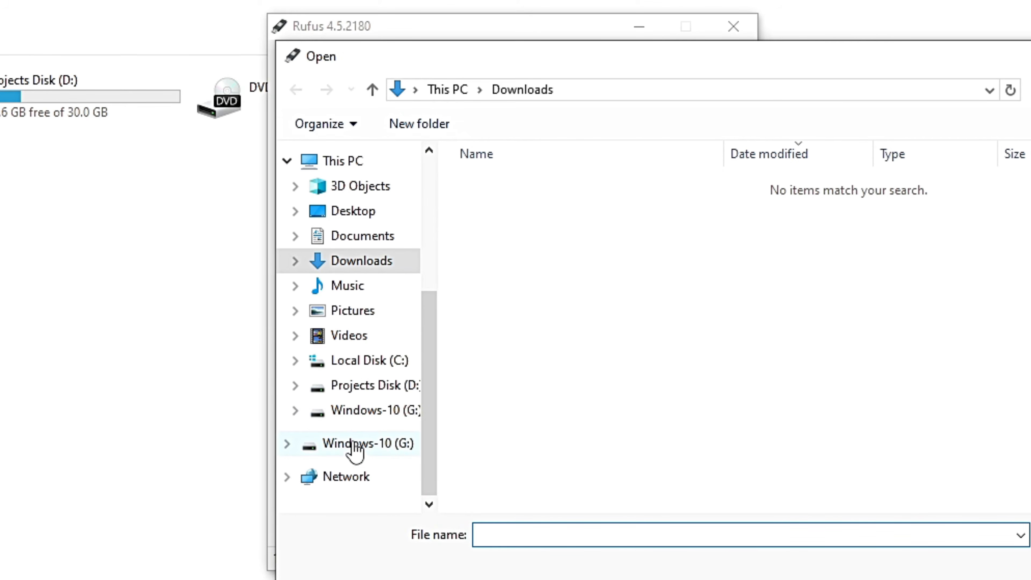
left_click(363, 410)
left_click(366, 385)
double_click(510, 206)
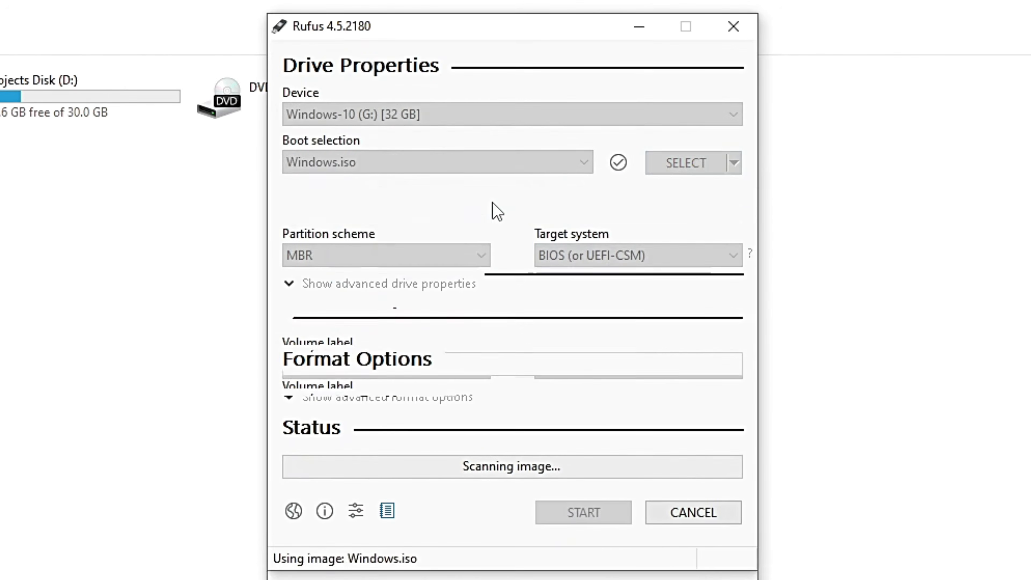
Set the Rufus partition scheme to MBR and the volume label to Windows 11.
left_click(450, 256)
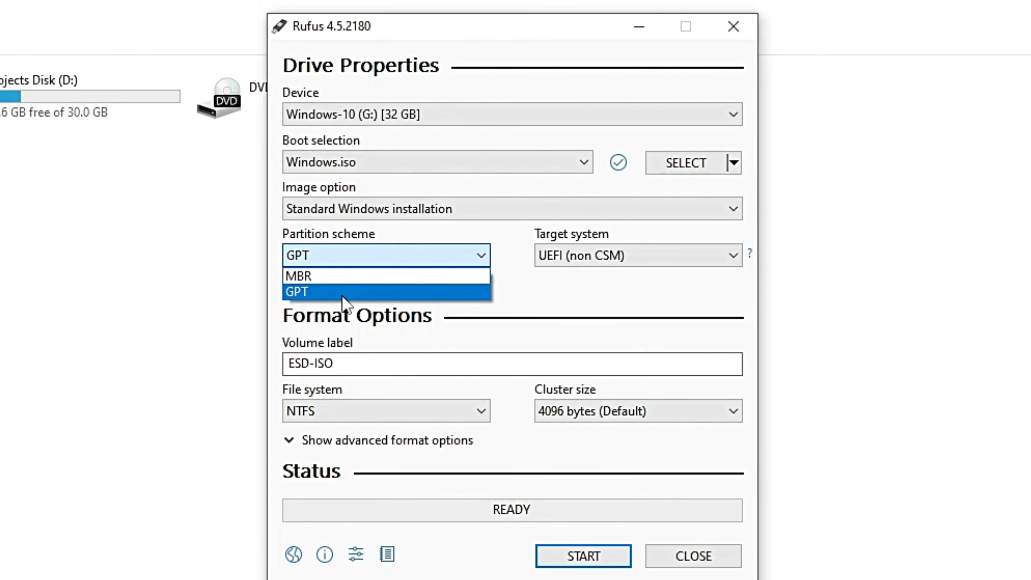
left_click(309, 276)
left_click(363, 362)
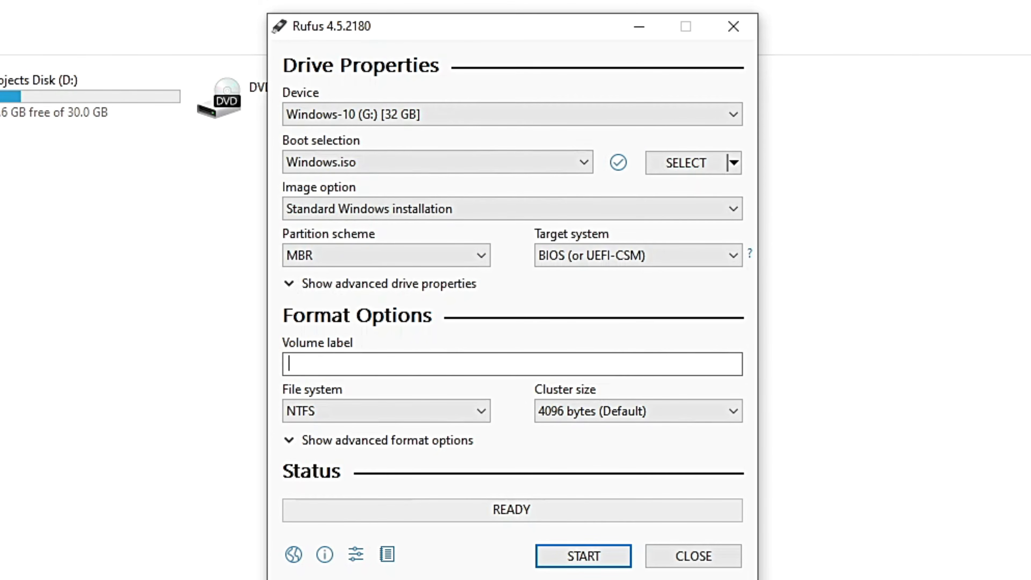
type("Windows 11")
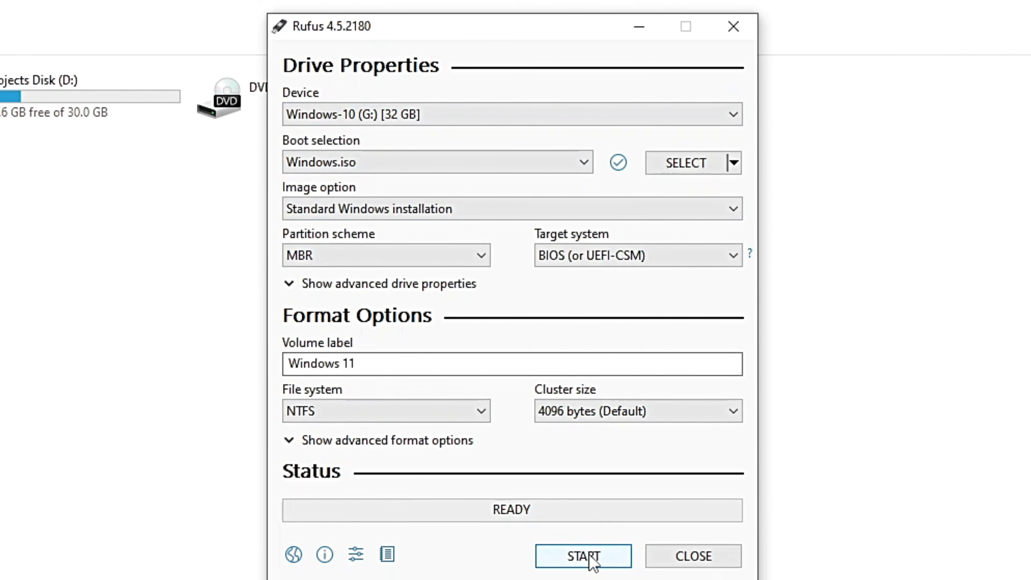
Start writing Windows.iso to the 32 GB USB drive with the online Microsoft account requirement removed, accepting the data-loss warning.
left_click(591, 563)
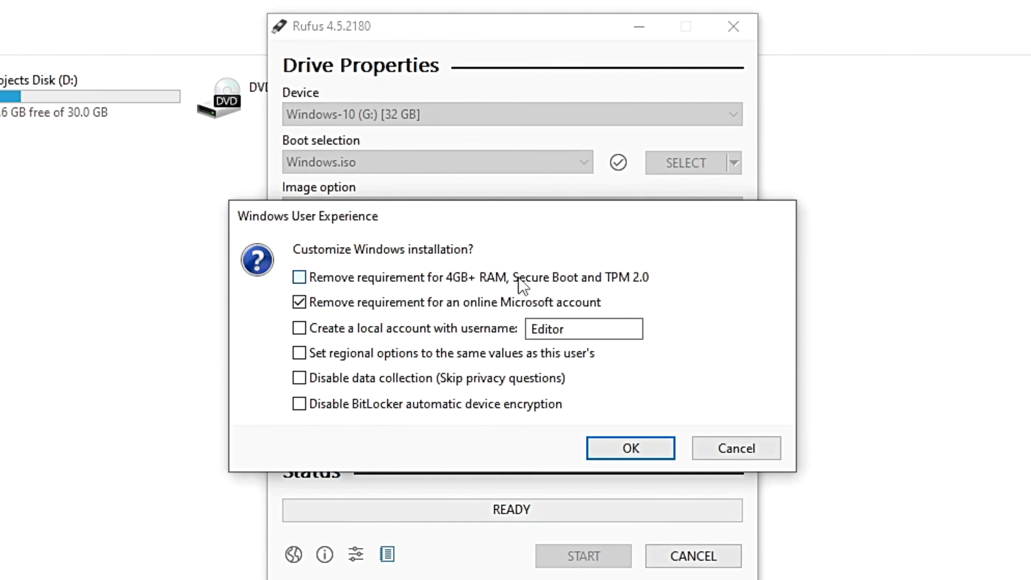
left_click(618, 446)
left_click(584, 327)
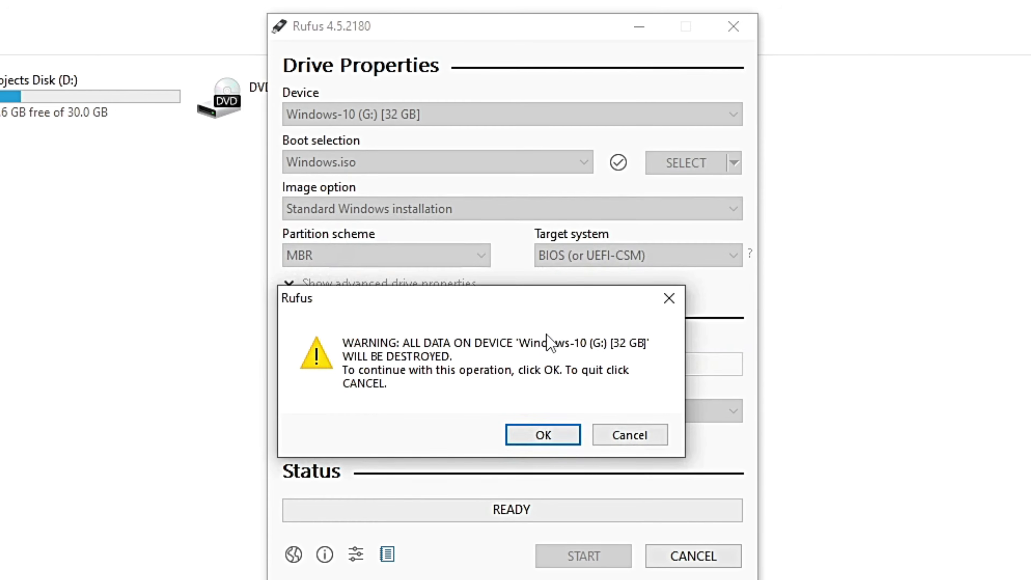
left_click(567, 445)
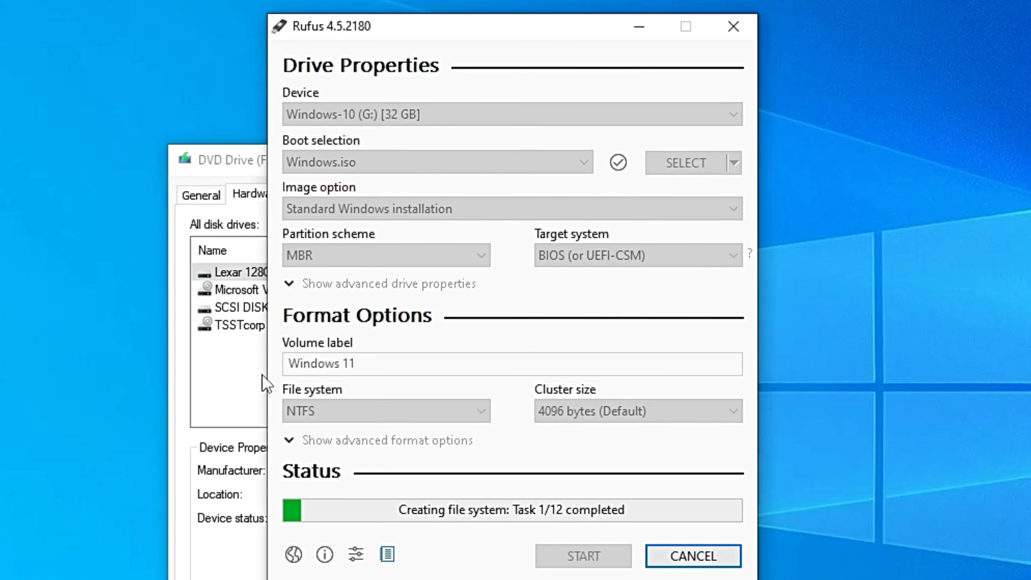
left_click(247, 398)
left_click(529, 162)
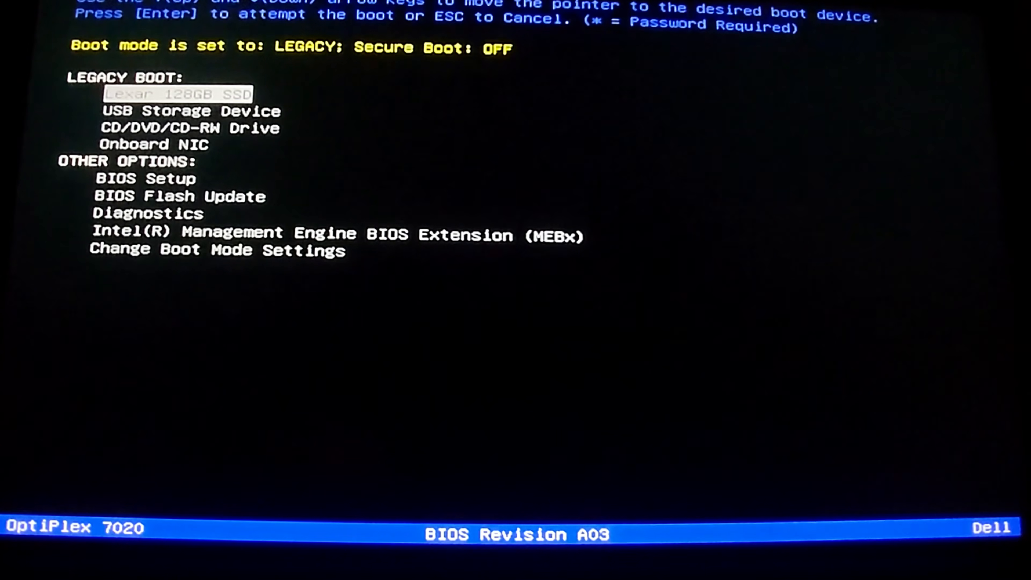
Boot the PC from the USB Storage Device listed under Legacy Boot.
key("Down")
key("Return")
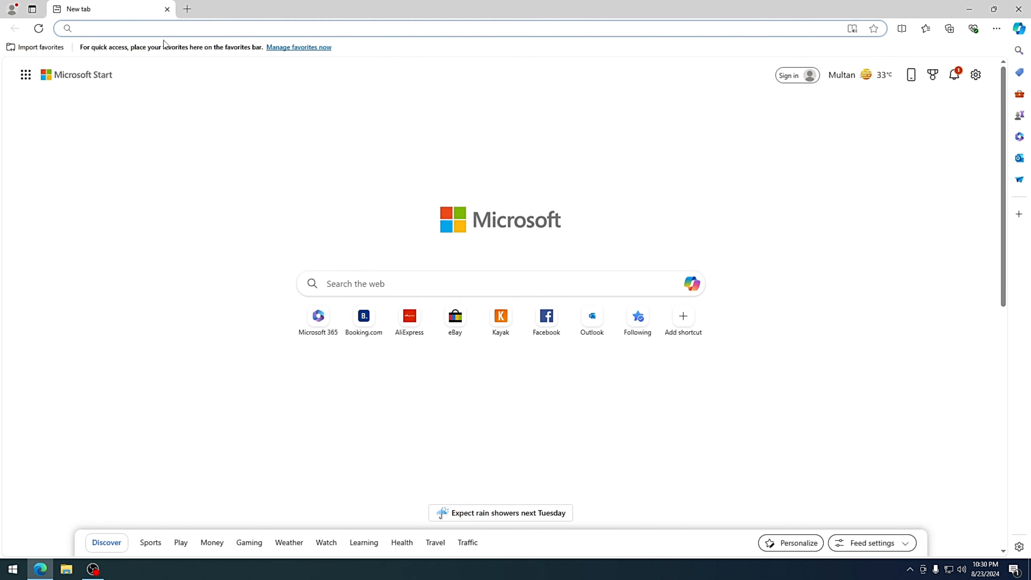
Search the web for Rufus using the suggested Rufus entry.
type("Ruf")
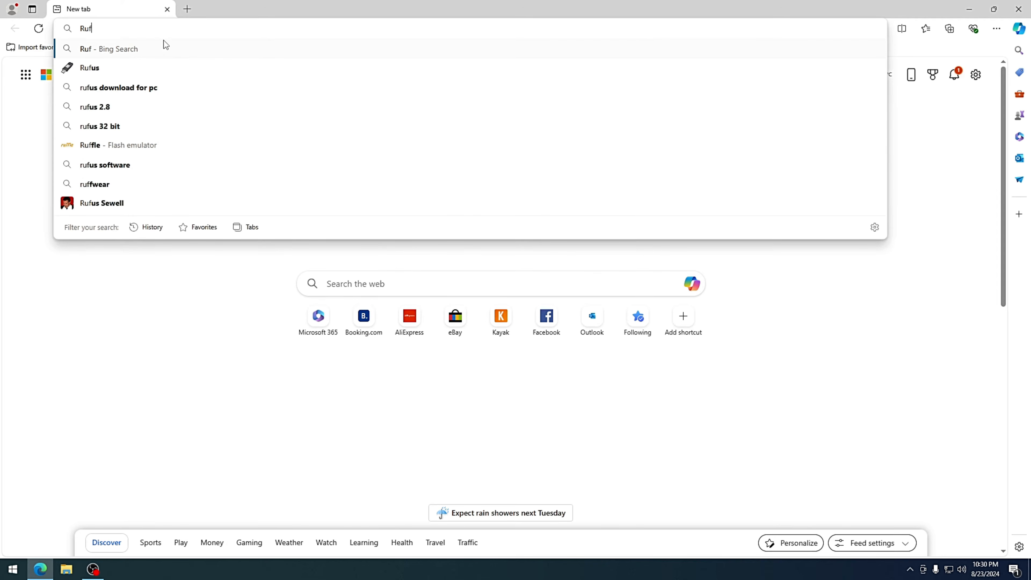
key("Down")
key("Return")
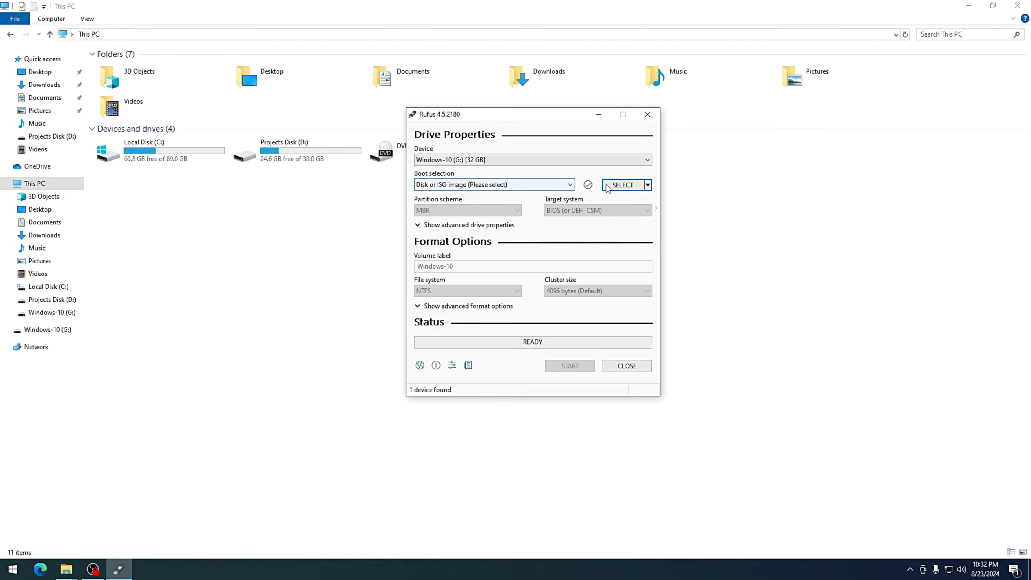
Load Windows.iso in Rufus and start writing the USB drive with the RAM, Secure Boot, TPM and Microsoft account requirements removed.
left_click(623, 185)
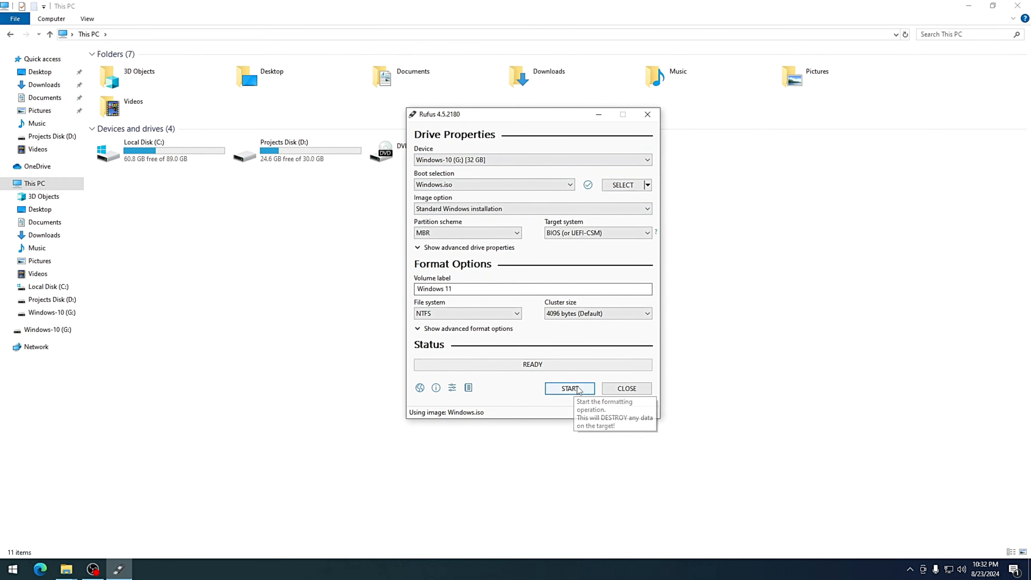
left_click(571, 389)
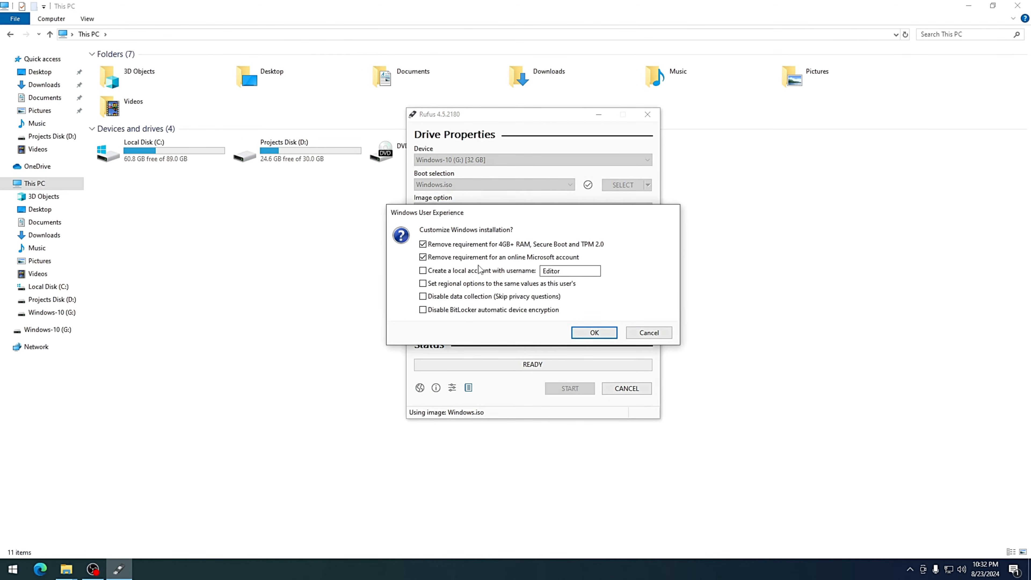
left_click(594, 333)
left_click(570, 270)
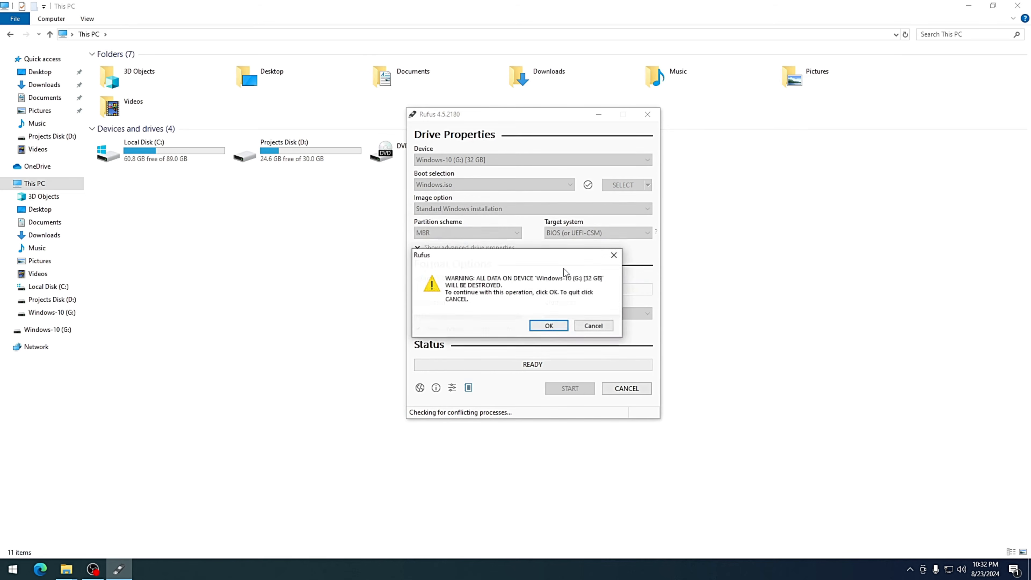
left_click(551, 326)
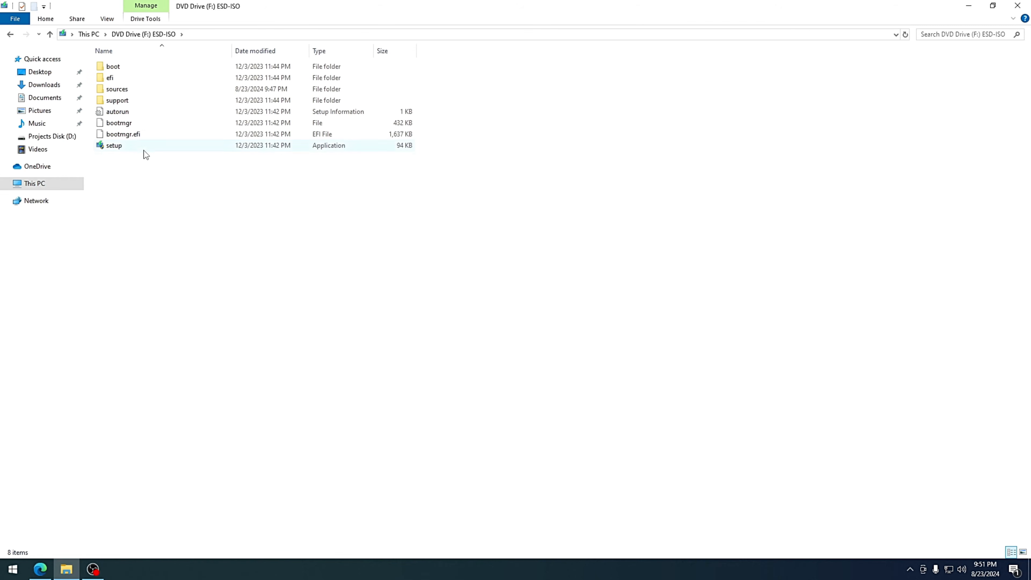
Run the setup application from the mounted ESD-ISO image on DVD Drive (F:).
left_click(144, 149)
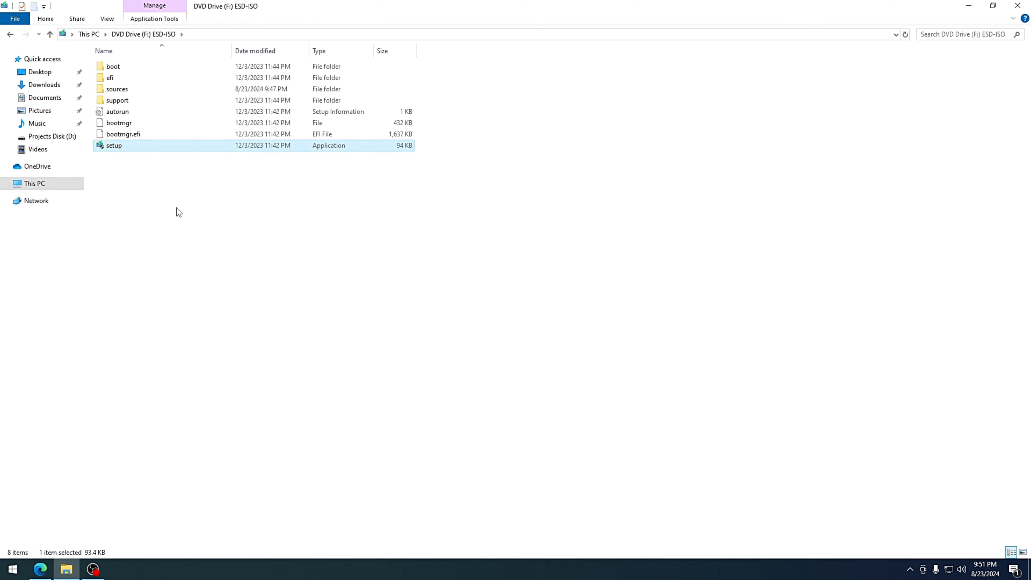
double_click(130, 146)
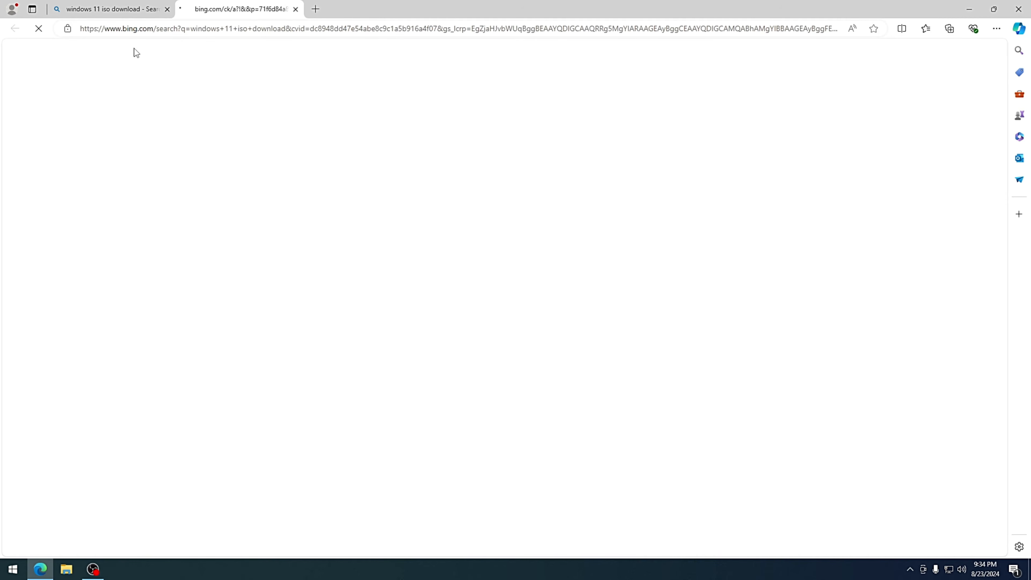
Close the search results tab, then download the Windows 11 Installation Assistant from Microsoft's page and open the downloaded file.
left_click(166, 9)
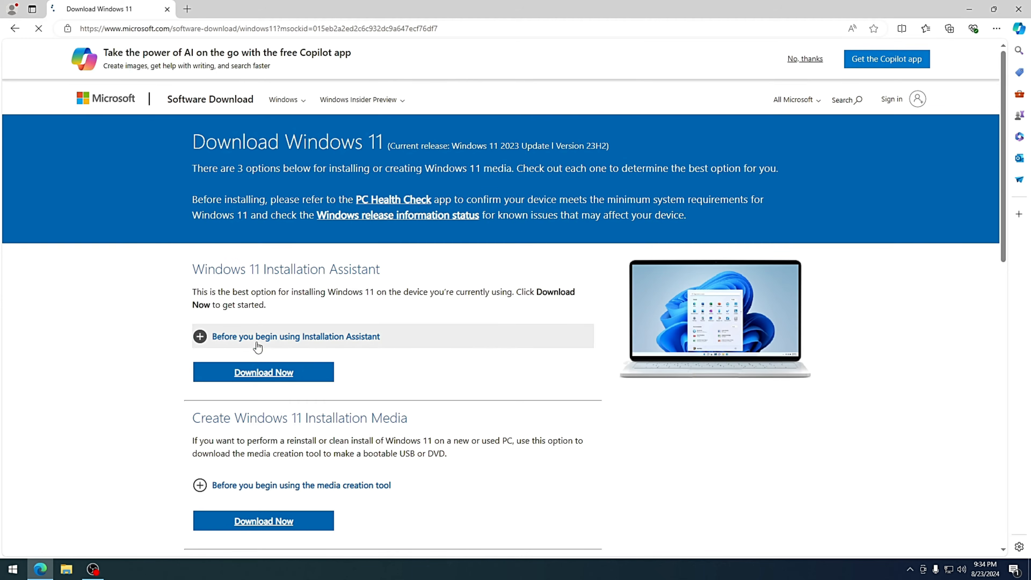
scroll(309, 364, "down", 1)
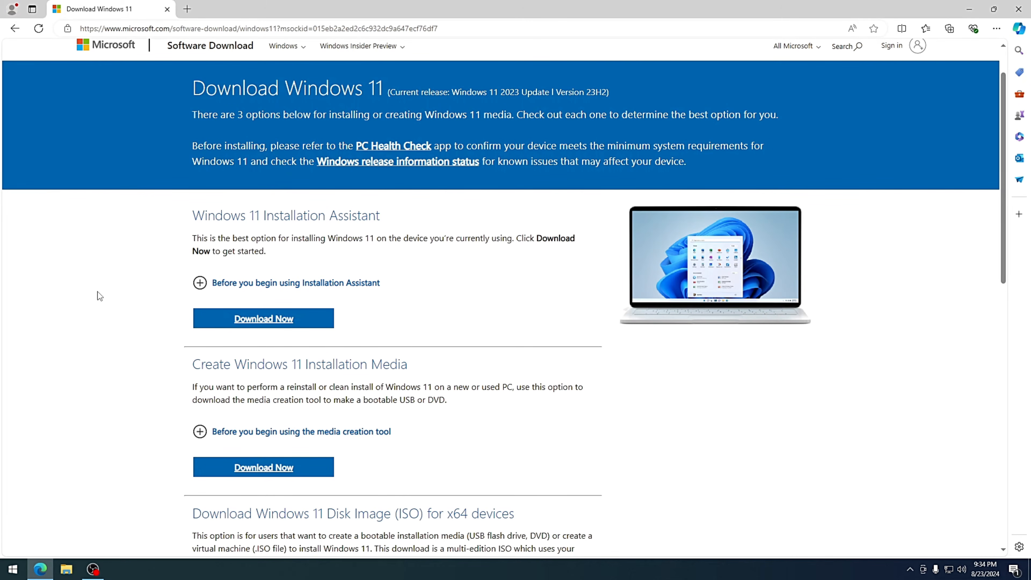
left_click(250, 322)
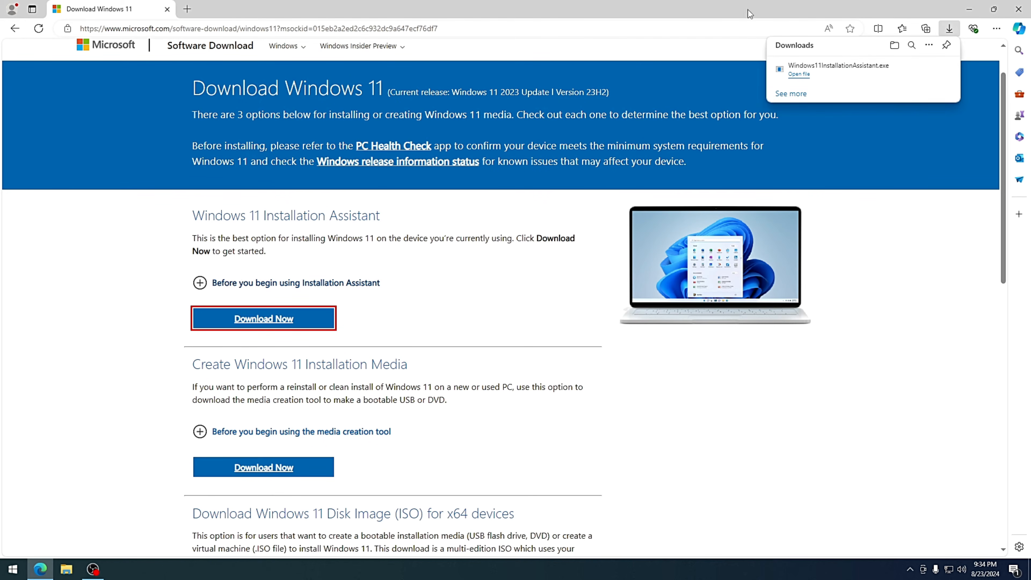
left_click(797, 74)
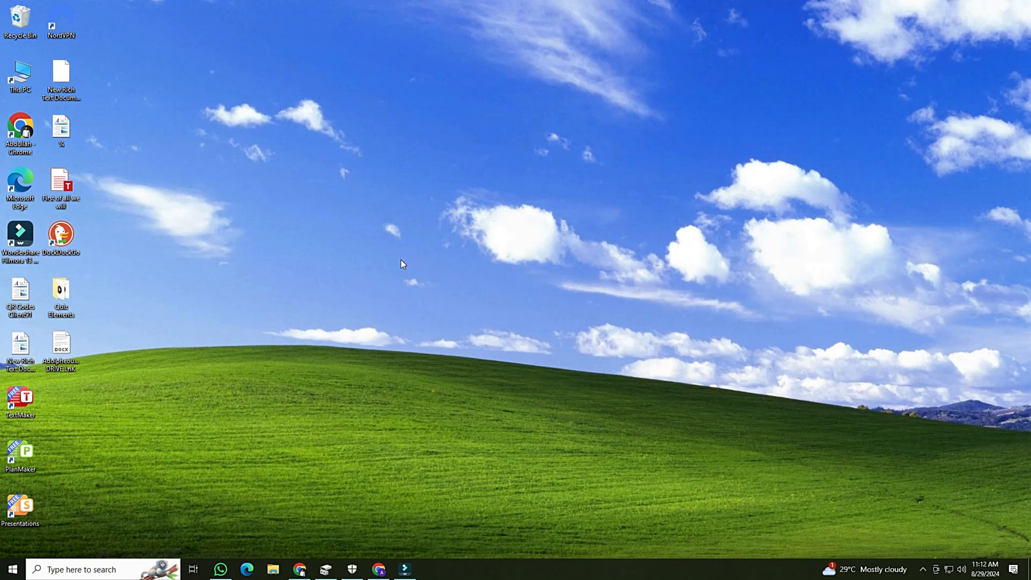
Refresh the desktop and open Registry Editor by searching for "reg".
right_click(403, 264)
left_click(426, 294)
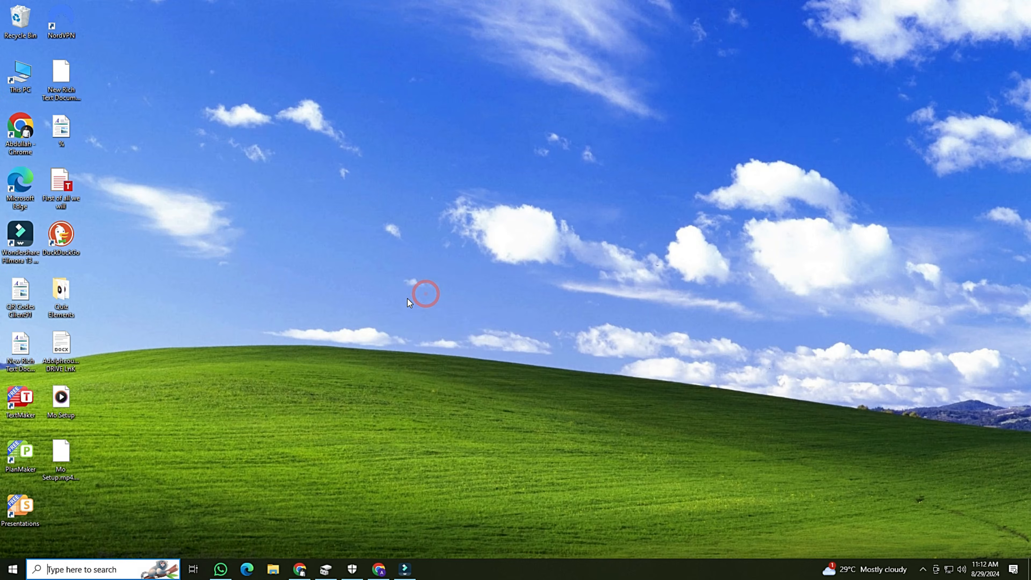
key("super")
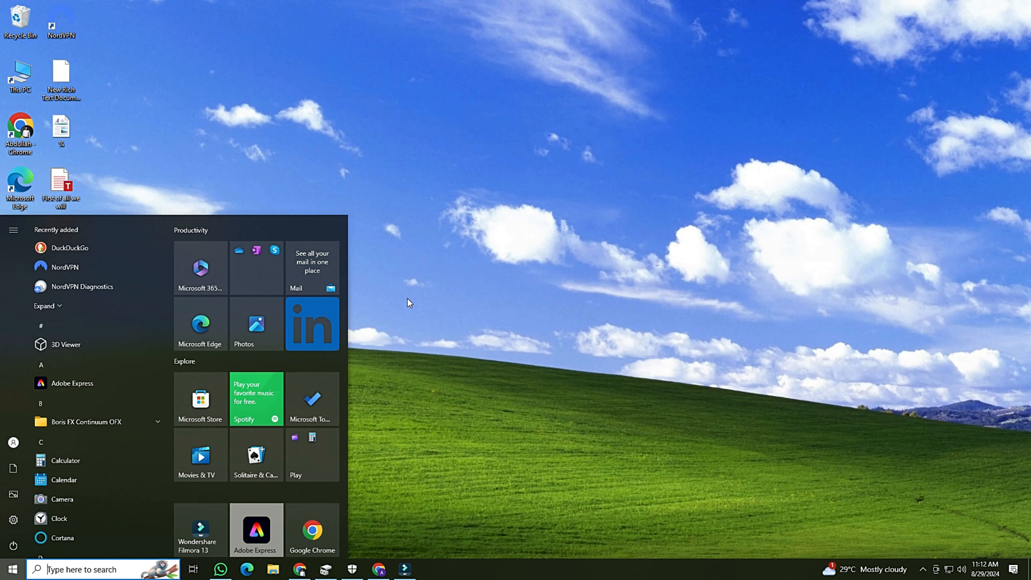
type("reg")
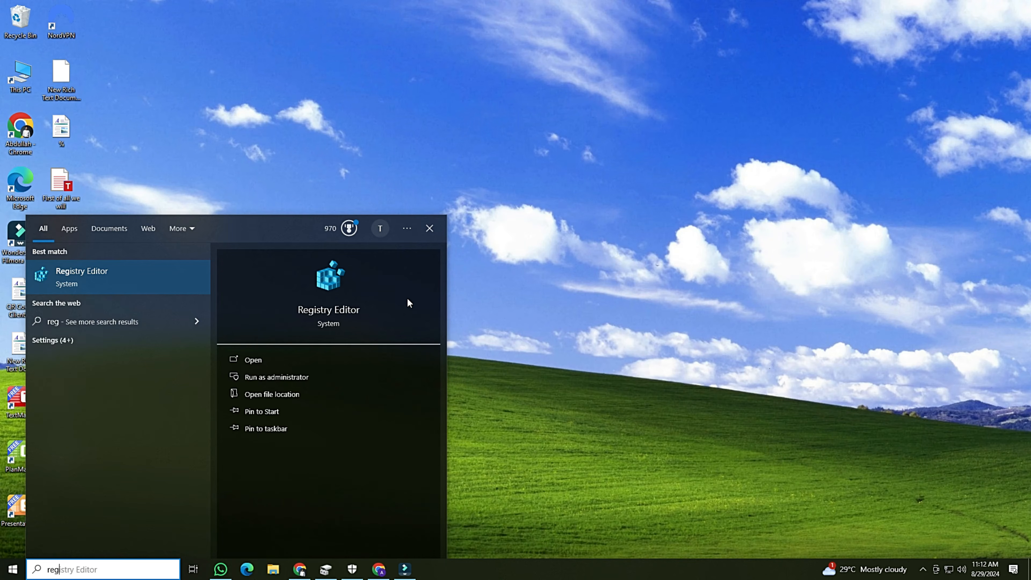
left_click(408, 303)
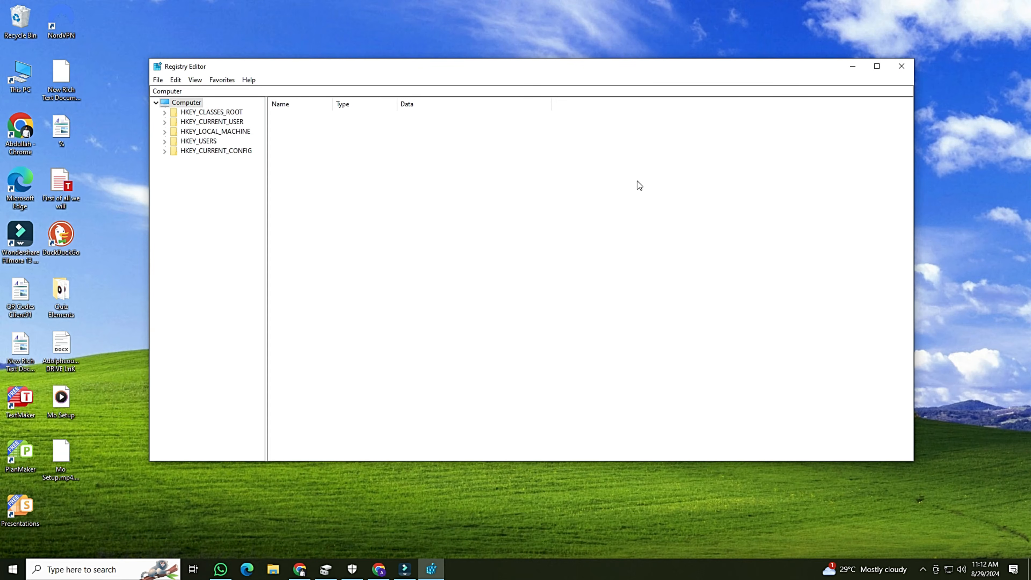
Open the registry key HKEY_LOCAL_MACHINE\SYSTEM\Setup\MoSetup.
double_click(214, 130)
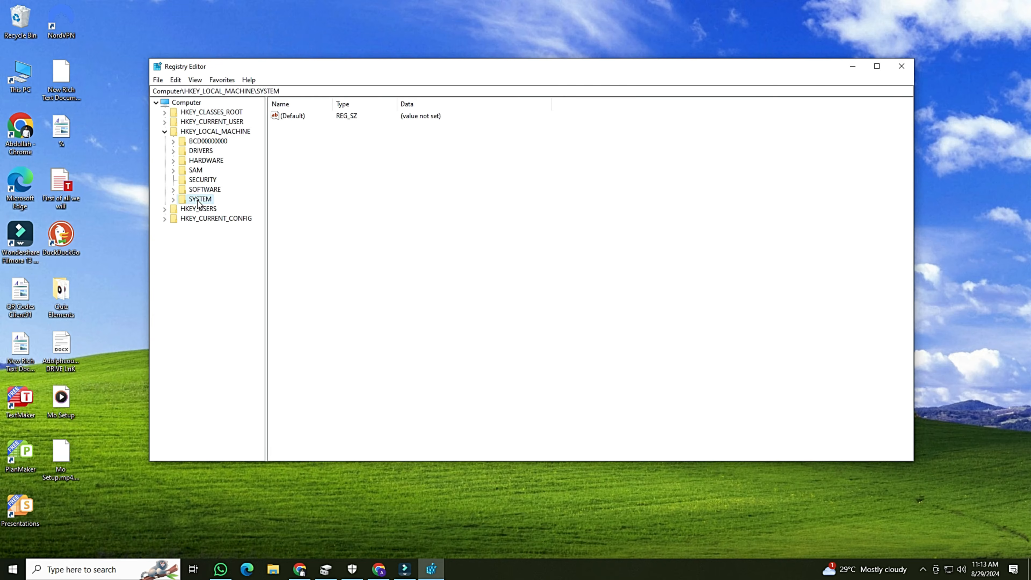
left_click(173, 199)
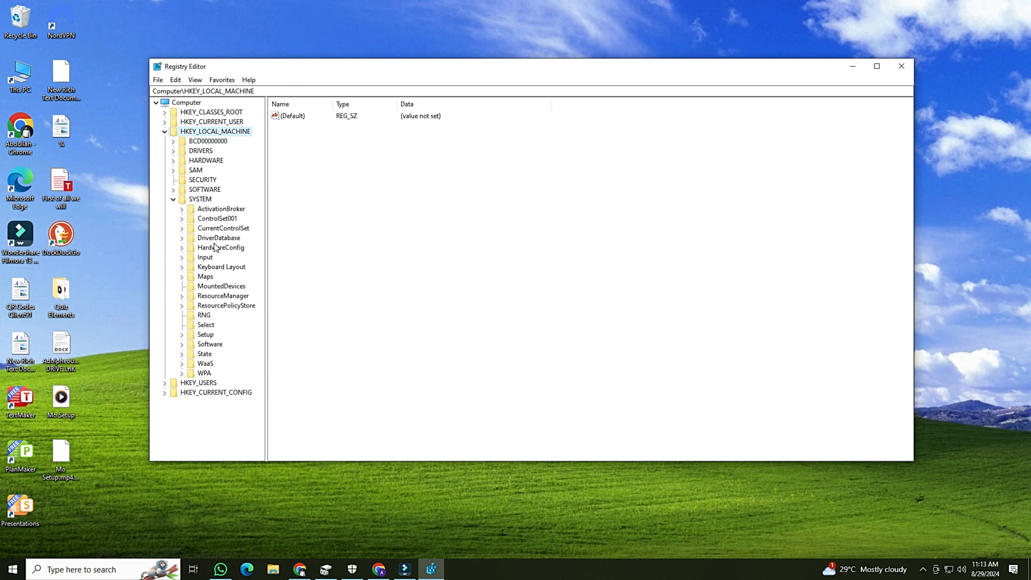
left_click(182, 336)
scroll(199, 341, "down", 4)
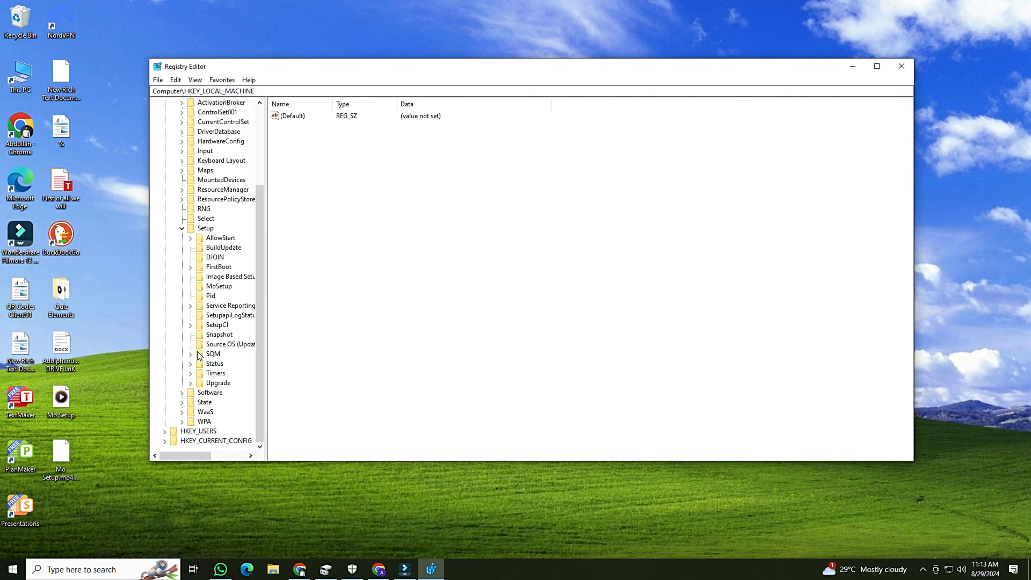
left_click(211, 288)
Create a DWORD (32-bit) value named AllowUpgradesWithUnsupportedTPMOrCPU in the MoSetup key.
right_click(446, 224)
mouse_move(467, 229)
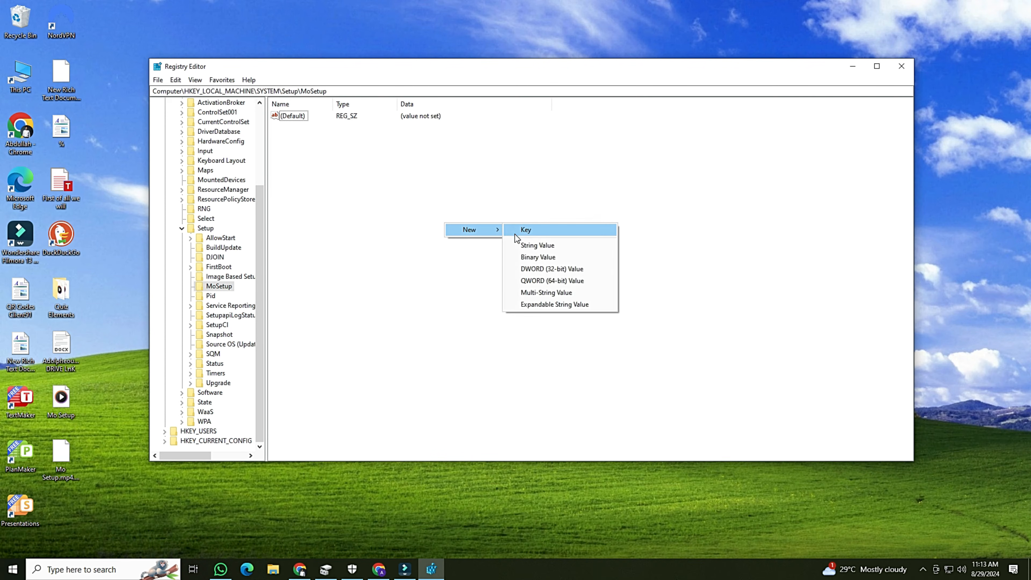
left_click(536, 269)
type("AllowUpgradesWithUnsupportedTPMorCPU")
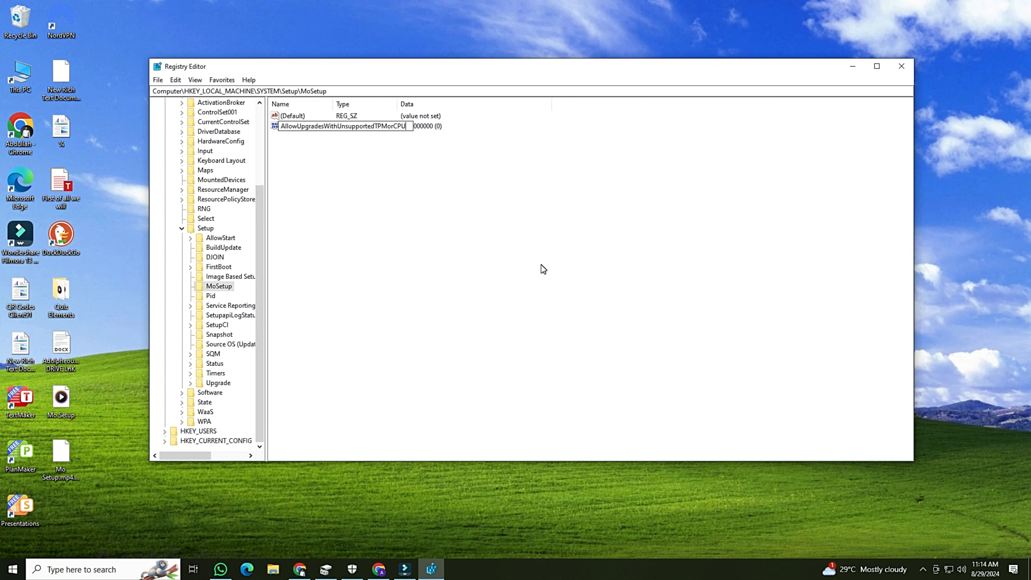
key("BackSpace")
type("O")
key("Return")
Set the value data of AllowUpgradesWithUnsupportedTPMOrCPU to 1 in hexadecimal.
double_click(321, 127)
key("BackSpace")
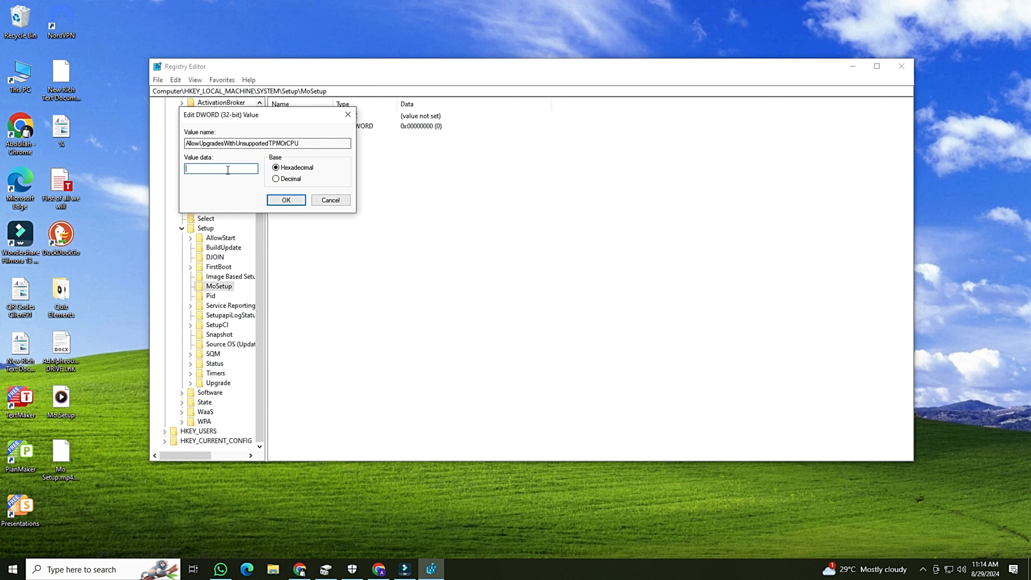
type("1")
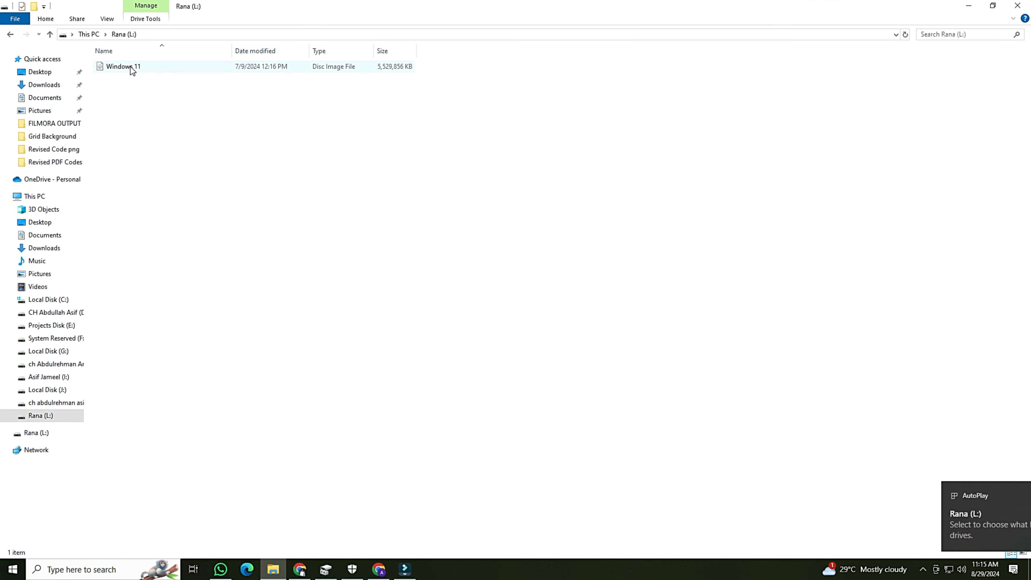
Mount the Windows 11 disc image from drive L:, run its setup application and continue past the Install Windows 11 page.
left_click(130, 67)
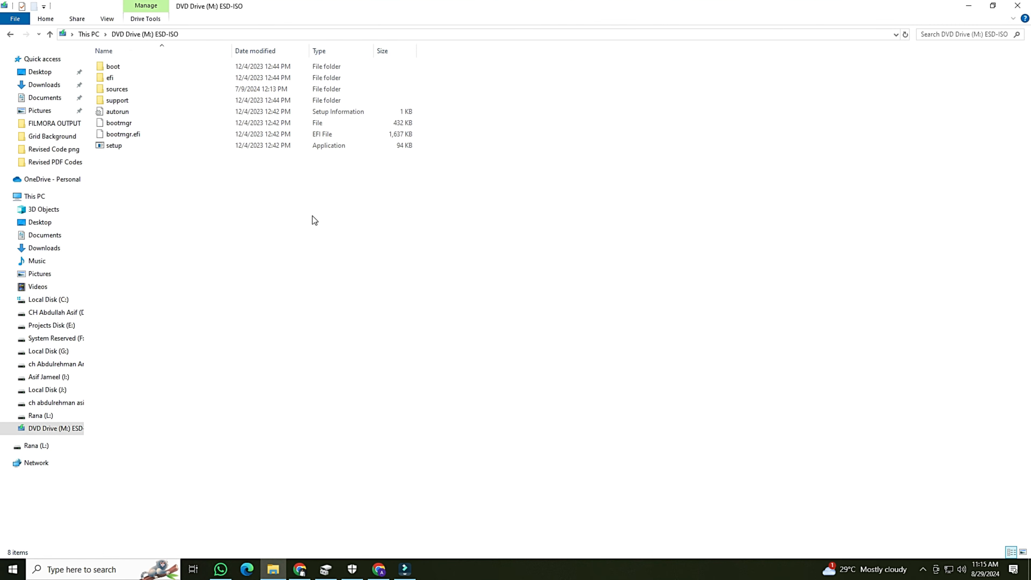
left_click(136, 146)
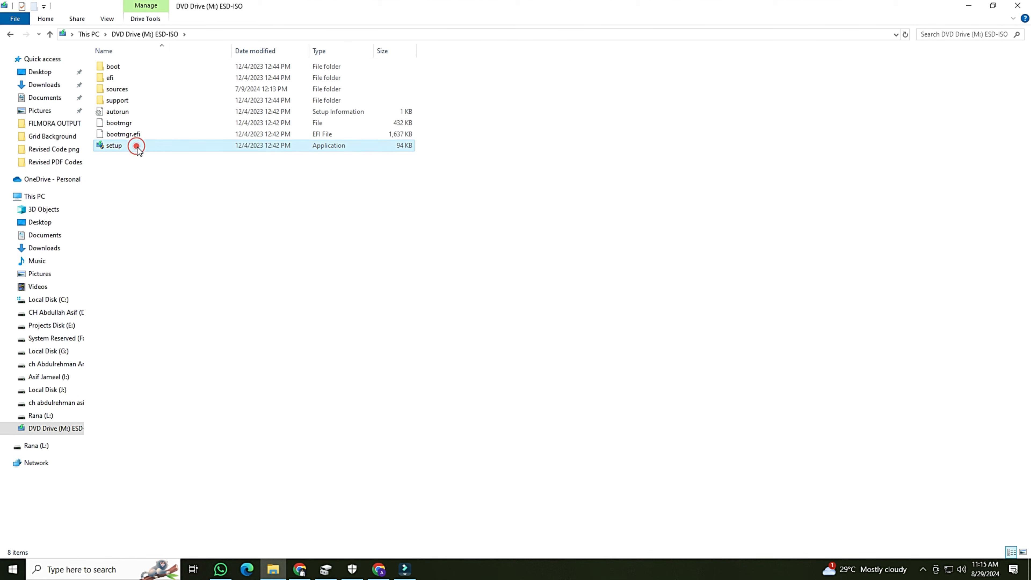
double_click(147, 149)
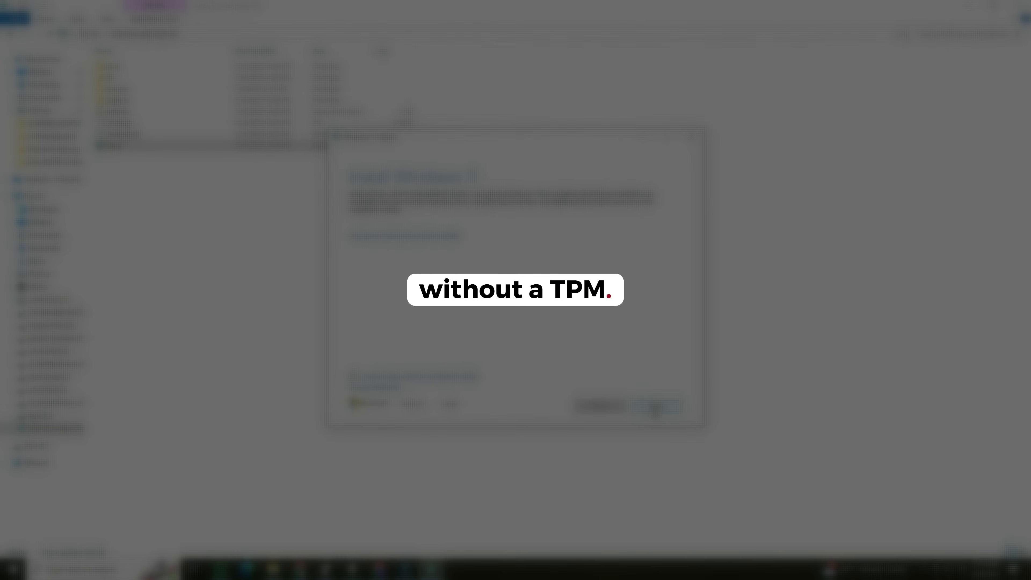
left_click(655, 407)
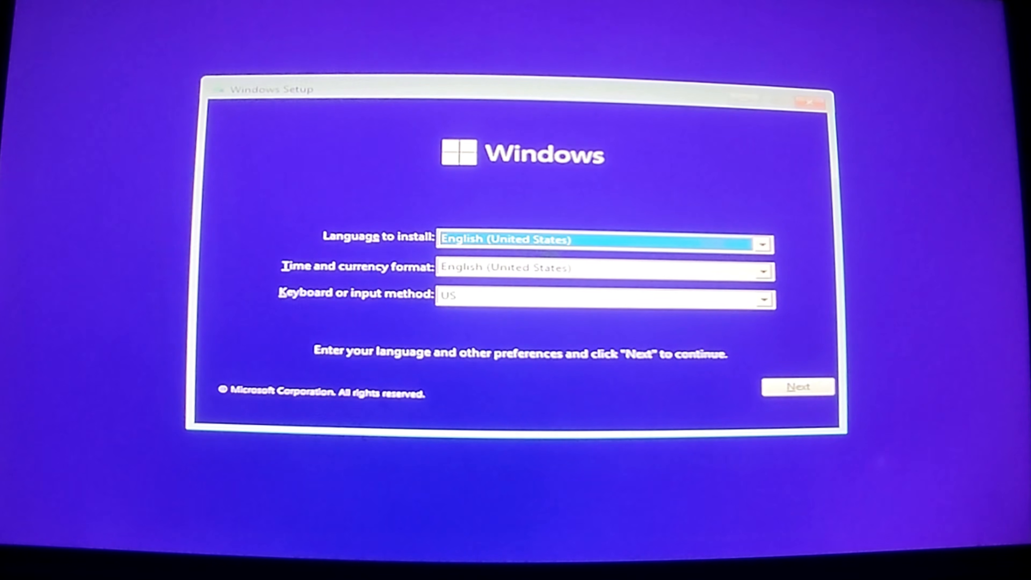
Open a command prompt over the Windows Setup language screen and run regedit to launch Registry Editor.
key("shift+F10")
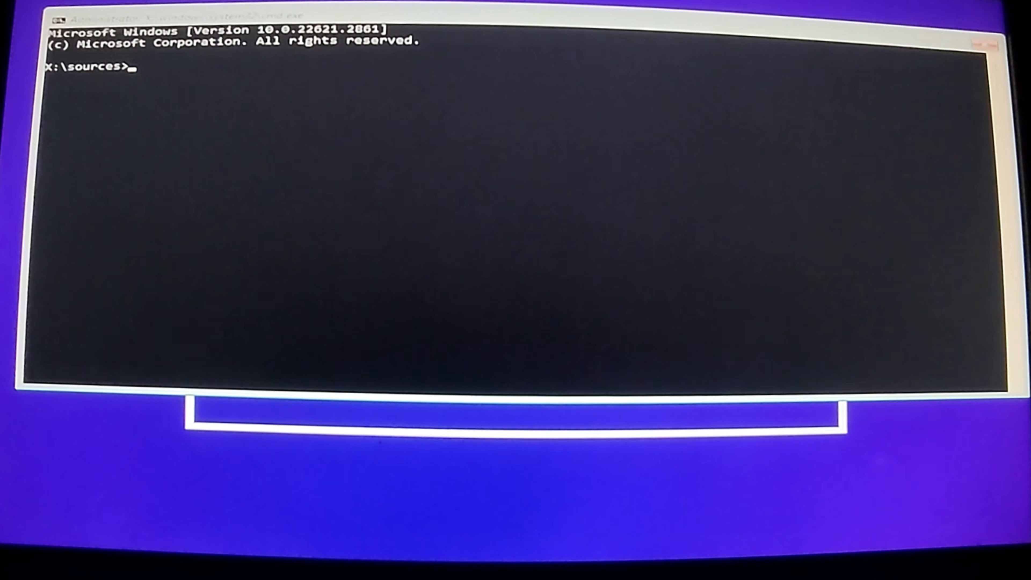
type("regedit")
key("Return")
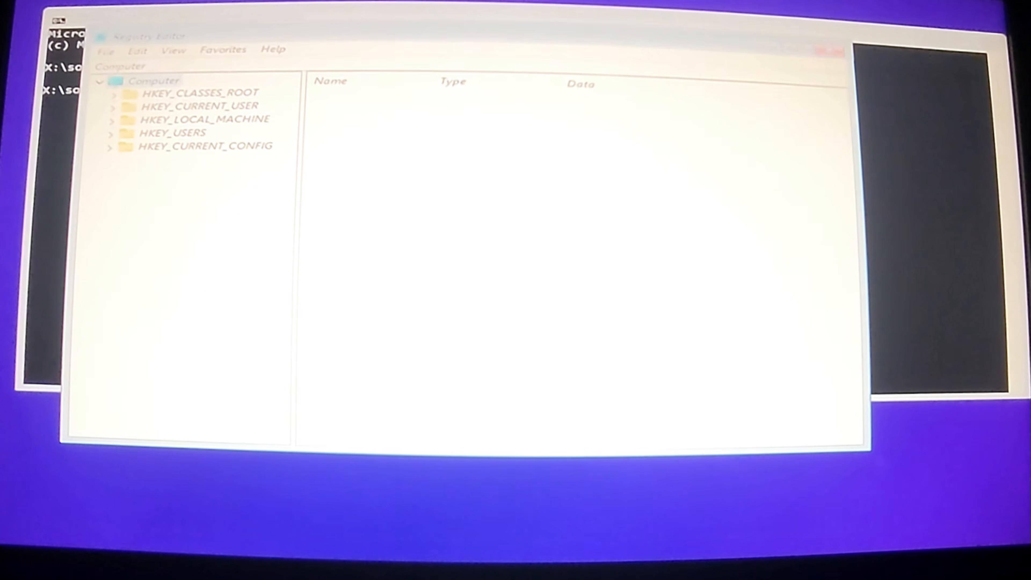
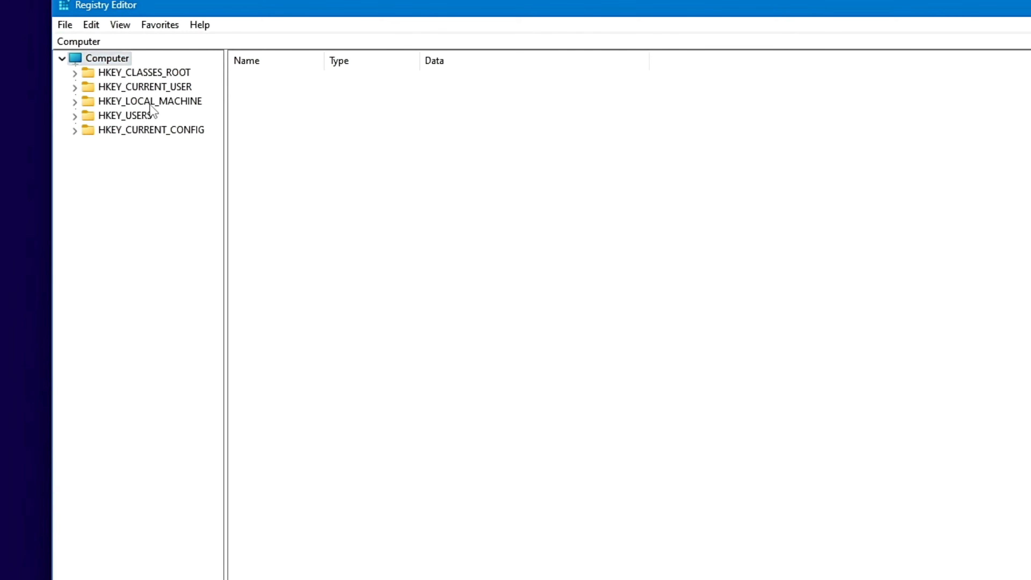
Add a new subkey to the Setup key in HKEY_LOCAL_MACHINE\SYSTEM.
double_click(150, 103)
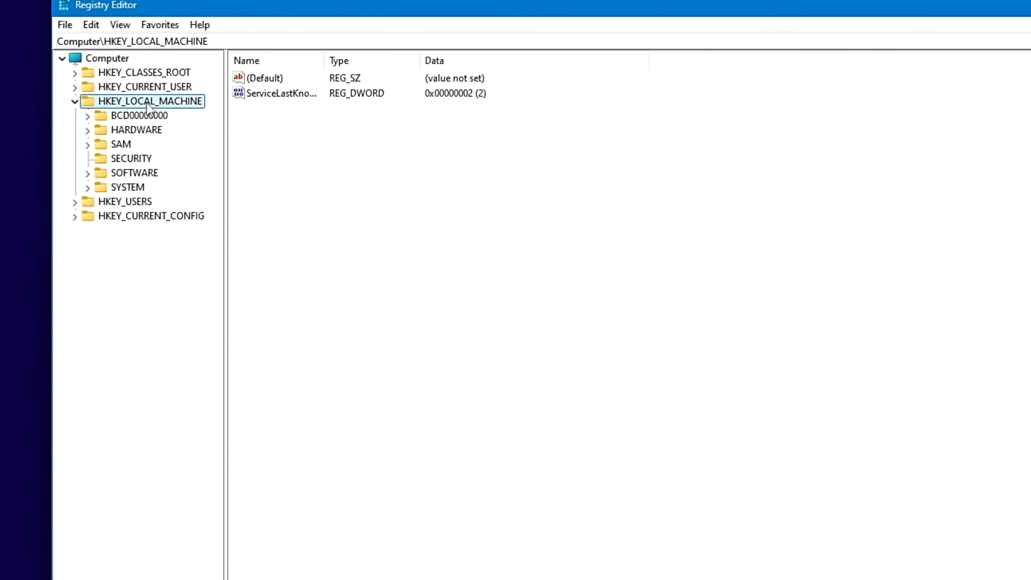
double_click(118, 189)
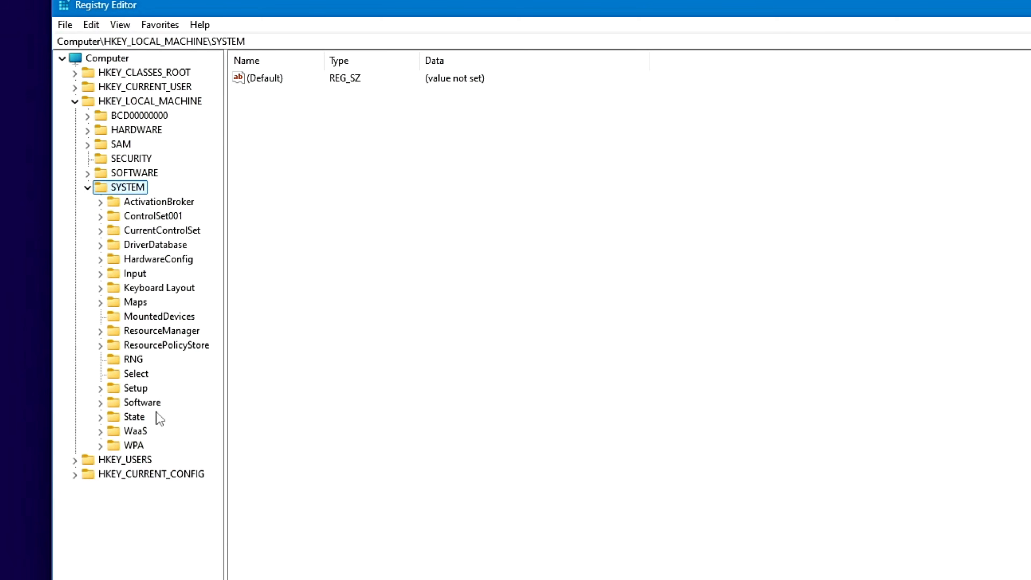
left_click(134, 389)
right_click(135, 389)
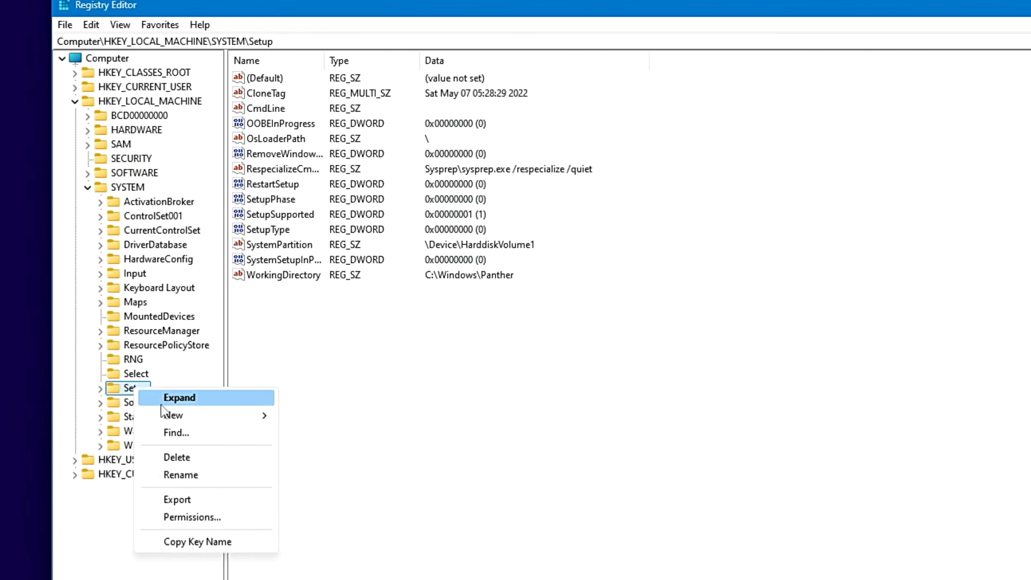
mouse_move(173, 416)
left_click(333, 422)
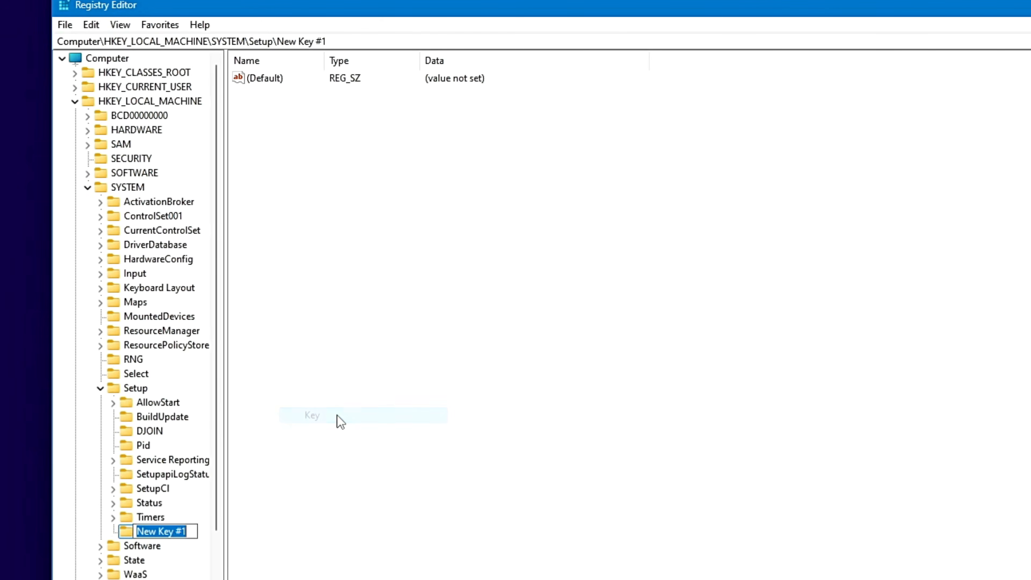
left_click(313, 191)
Rename the new subkey of Setup as LabConfig.
left_click(166, 535)
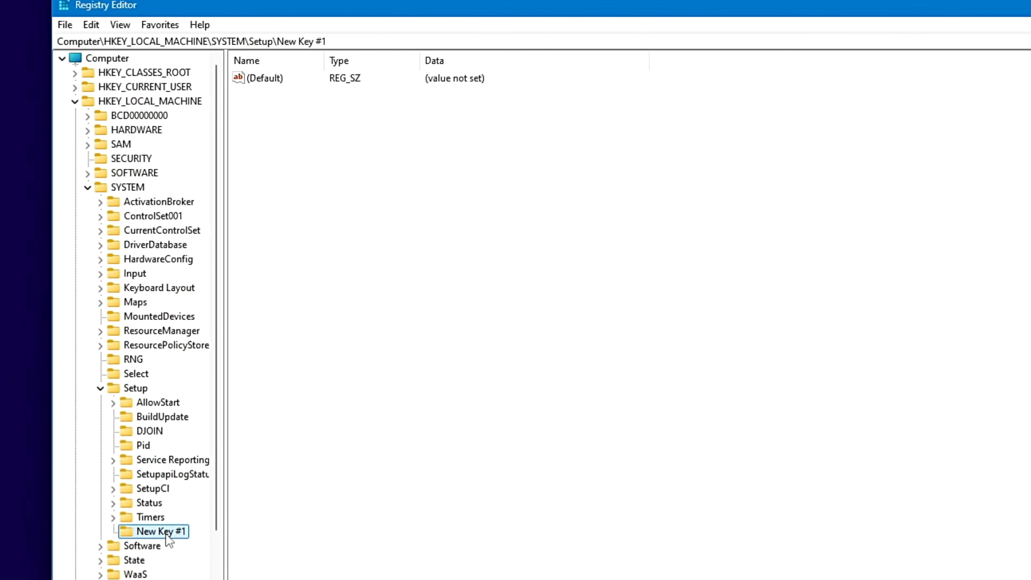
right_click(166, 534)
type("LabC")
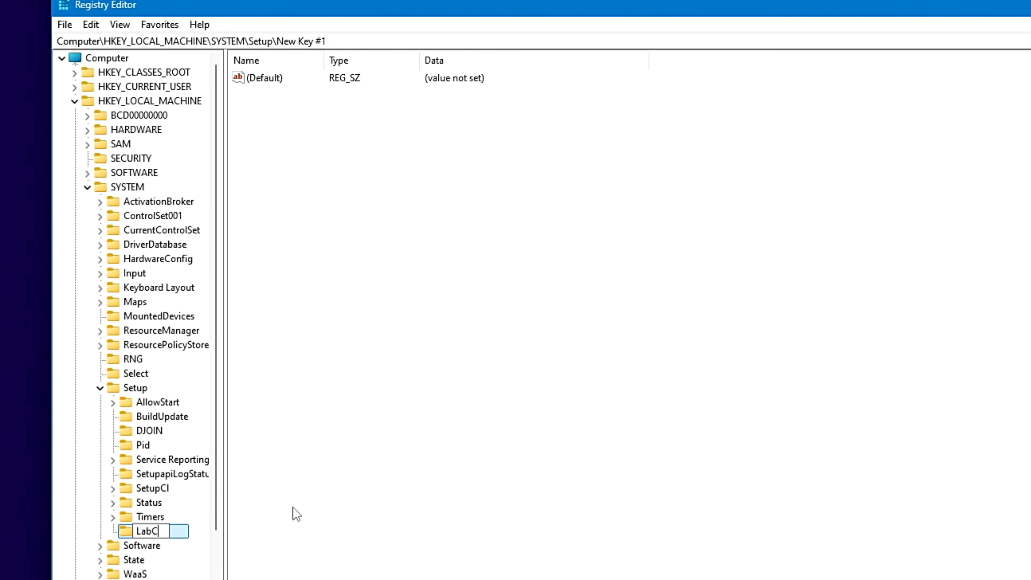
type("onfig")
key("Return")
left_click(334, 195)
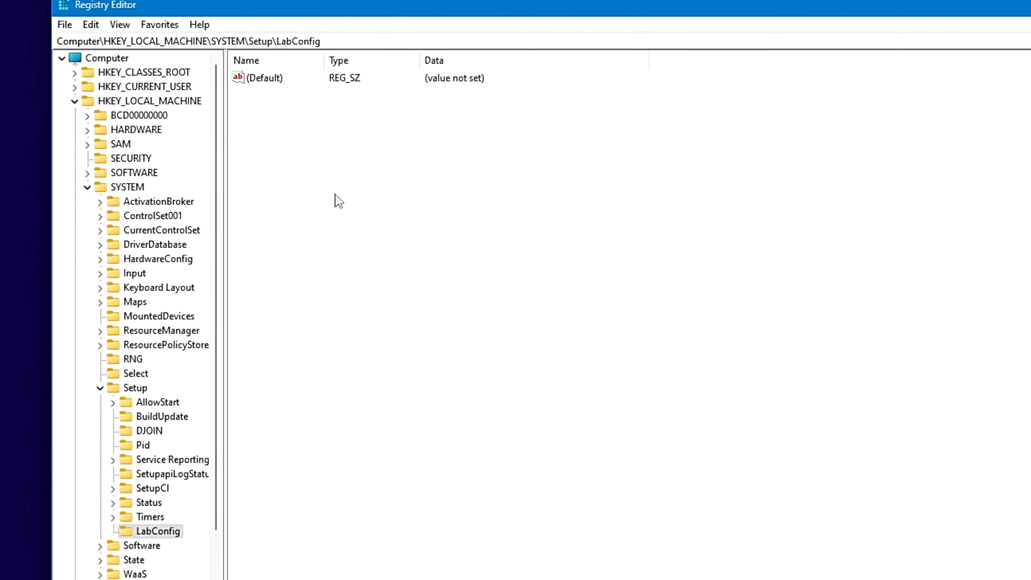
Create a DWORD (32-bit) value named BypassTPMCheck in the LabConfig key.
right_click(323, 139)
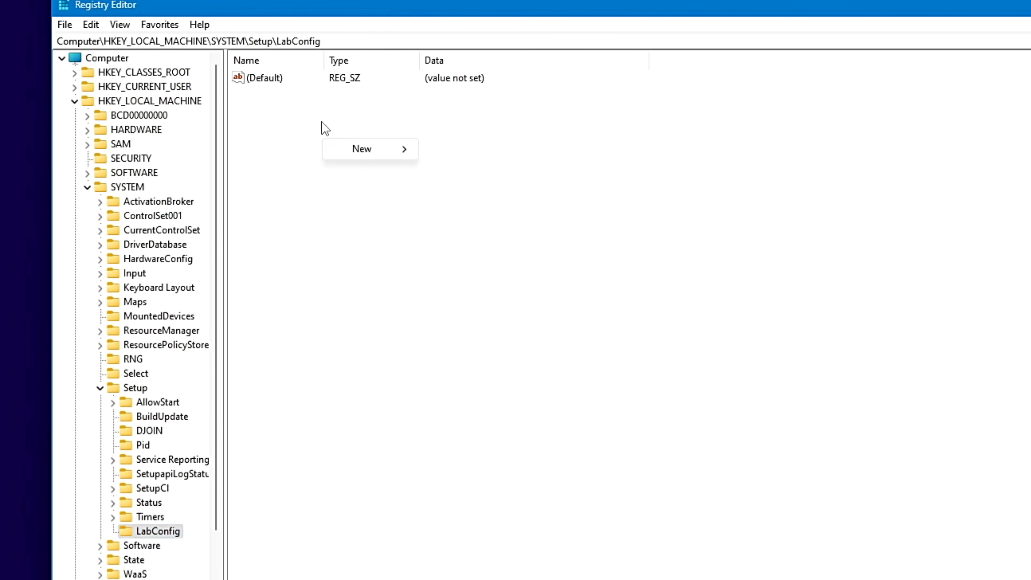
mouse_move(383, 150)
left_click(495, 211)
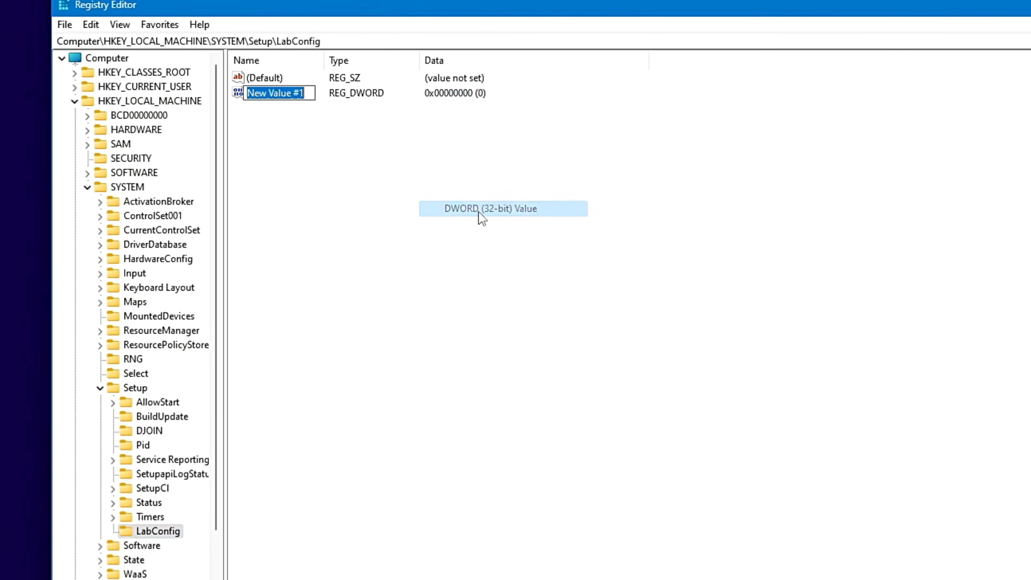
type("B")
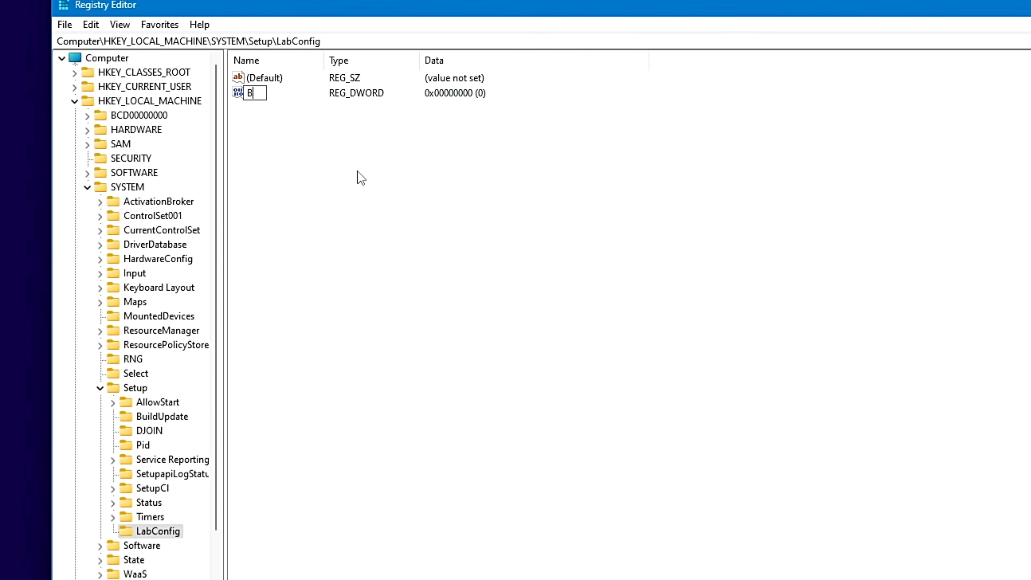
type("ypassTPMCheck")
key("Return")
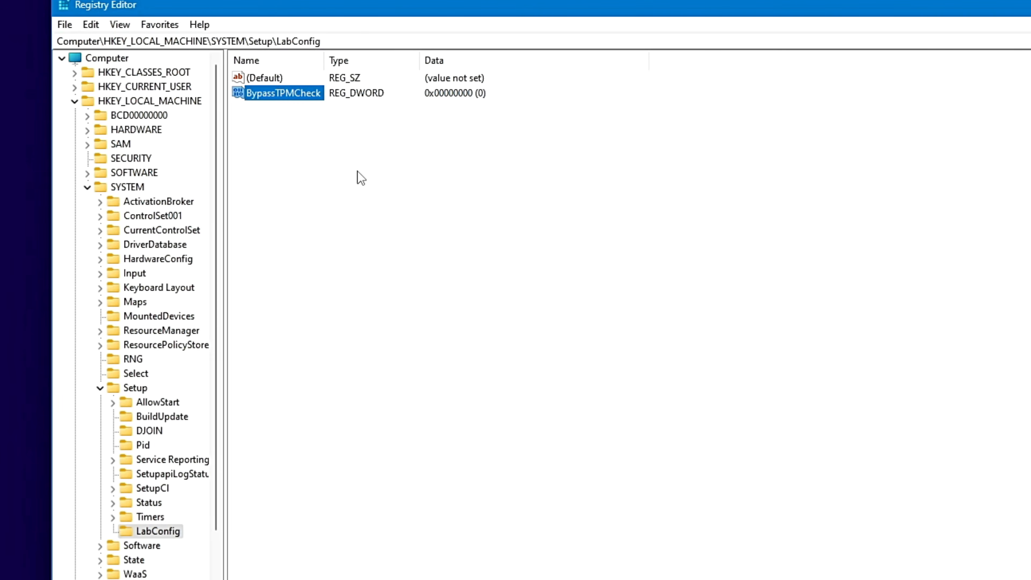
Set the value data of BypassTPMCheck to 1 in hexadecimal.
double_click(283, 94)
left_click(155, 157)
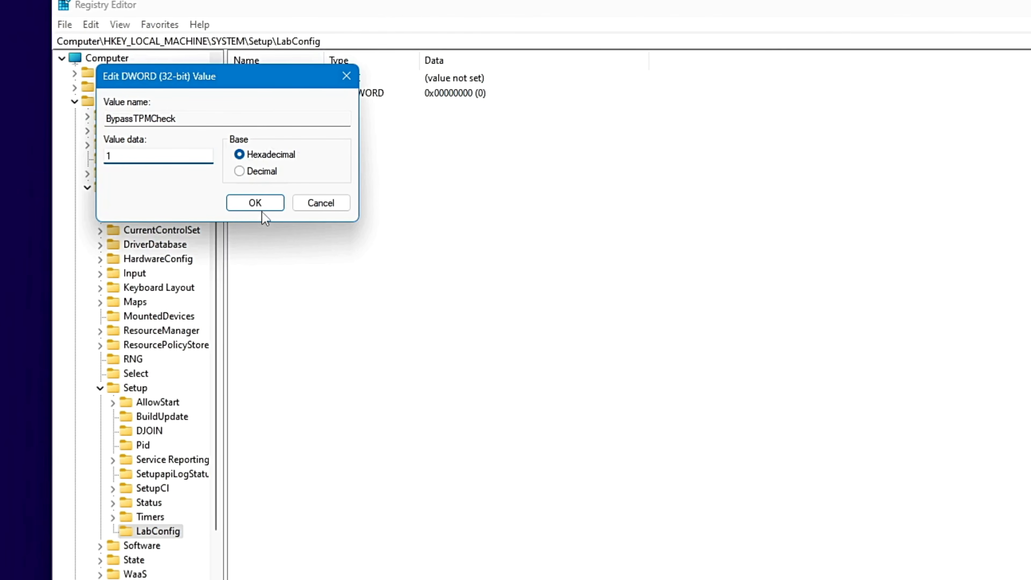
left_click(254, 203)
left_click(392, 222)
Create a DWORD (32-bit) value named BypassSecureBootCheck in the LabConfig key.
right_click(327, 172)
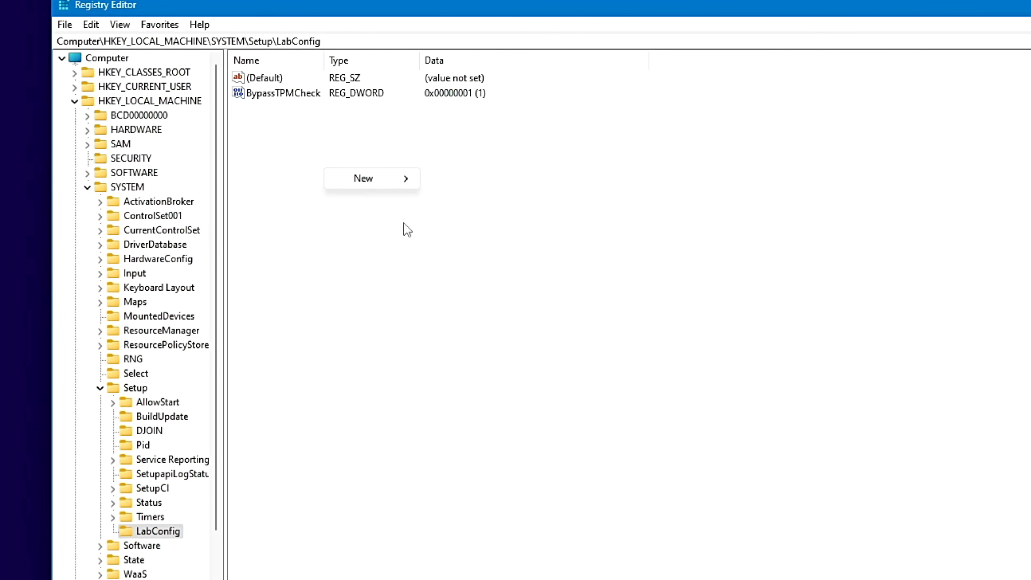
mouse_move(388, 185)
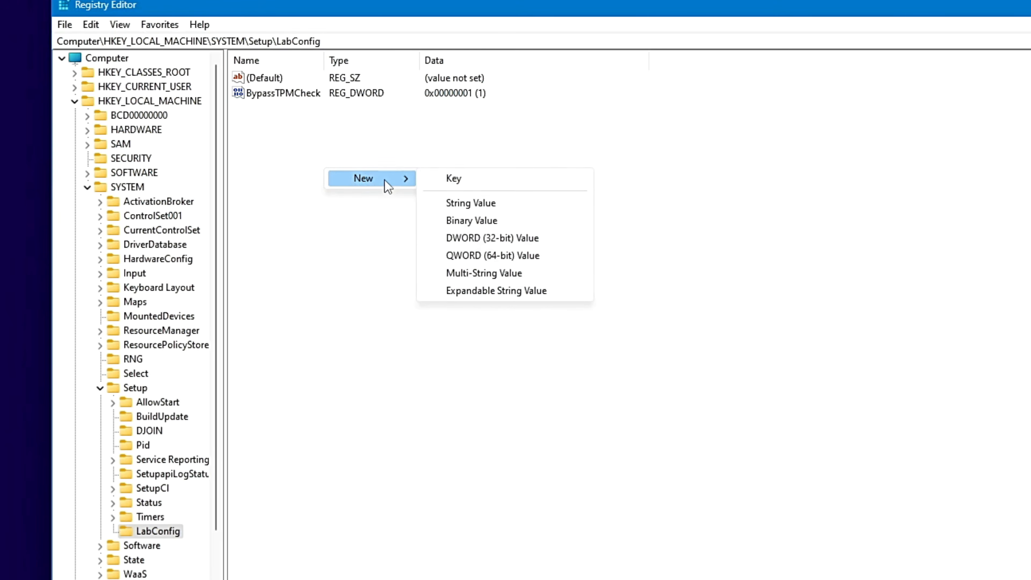
left_click(491, 238)
type("B")
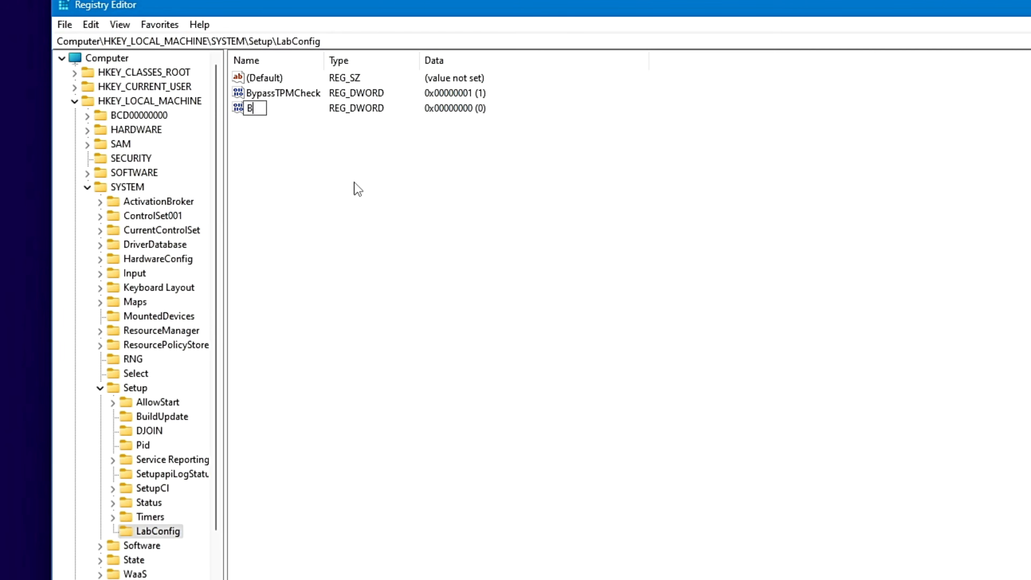
type("ypassSecureBootCheck")
key("Return")
Set the value data of BypassSecureBootCheck to 1 in hexadecimal.
double_click(278, 110)
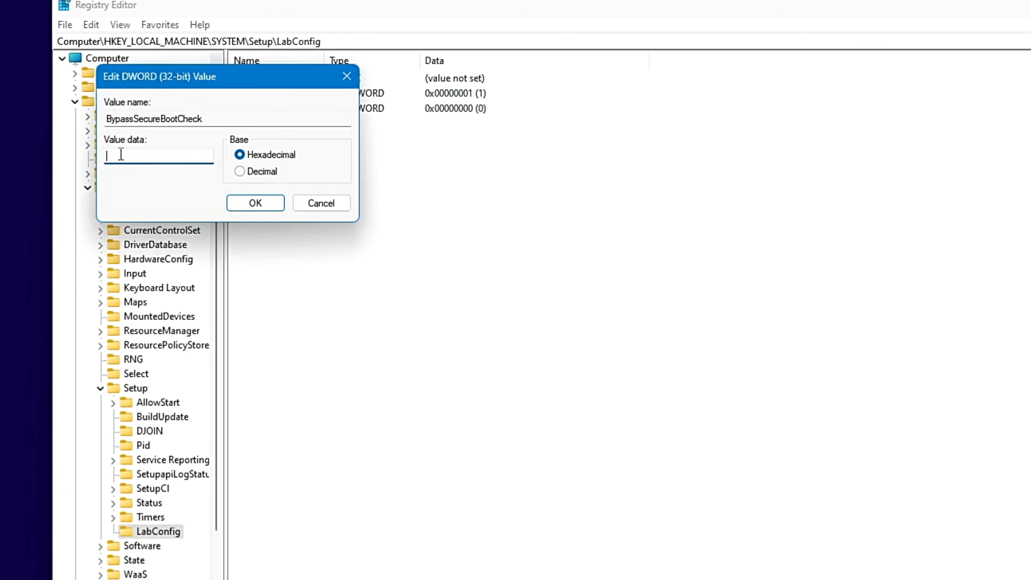
type("1")
left_click(257, 203)
left_click(407, 178)
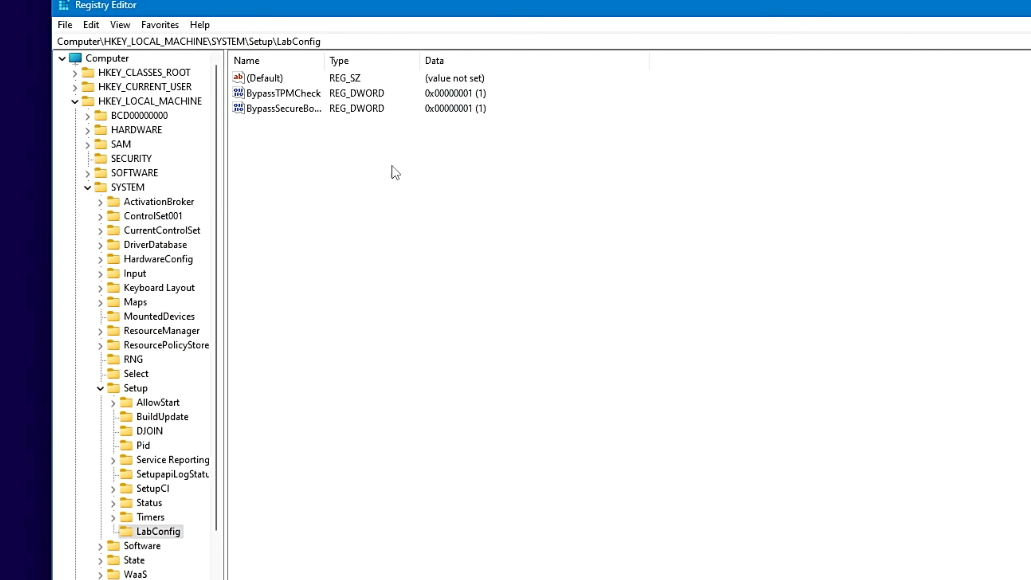